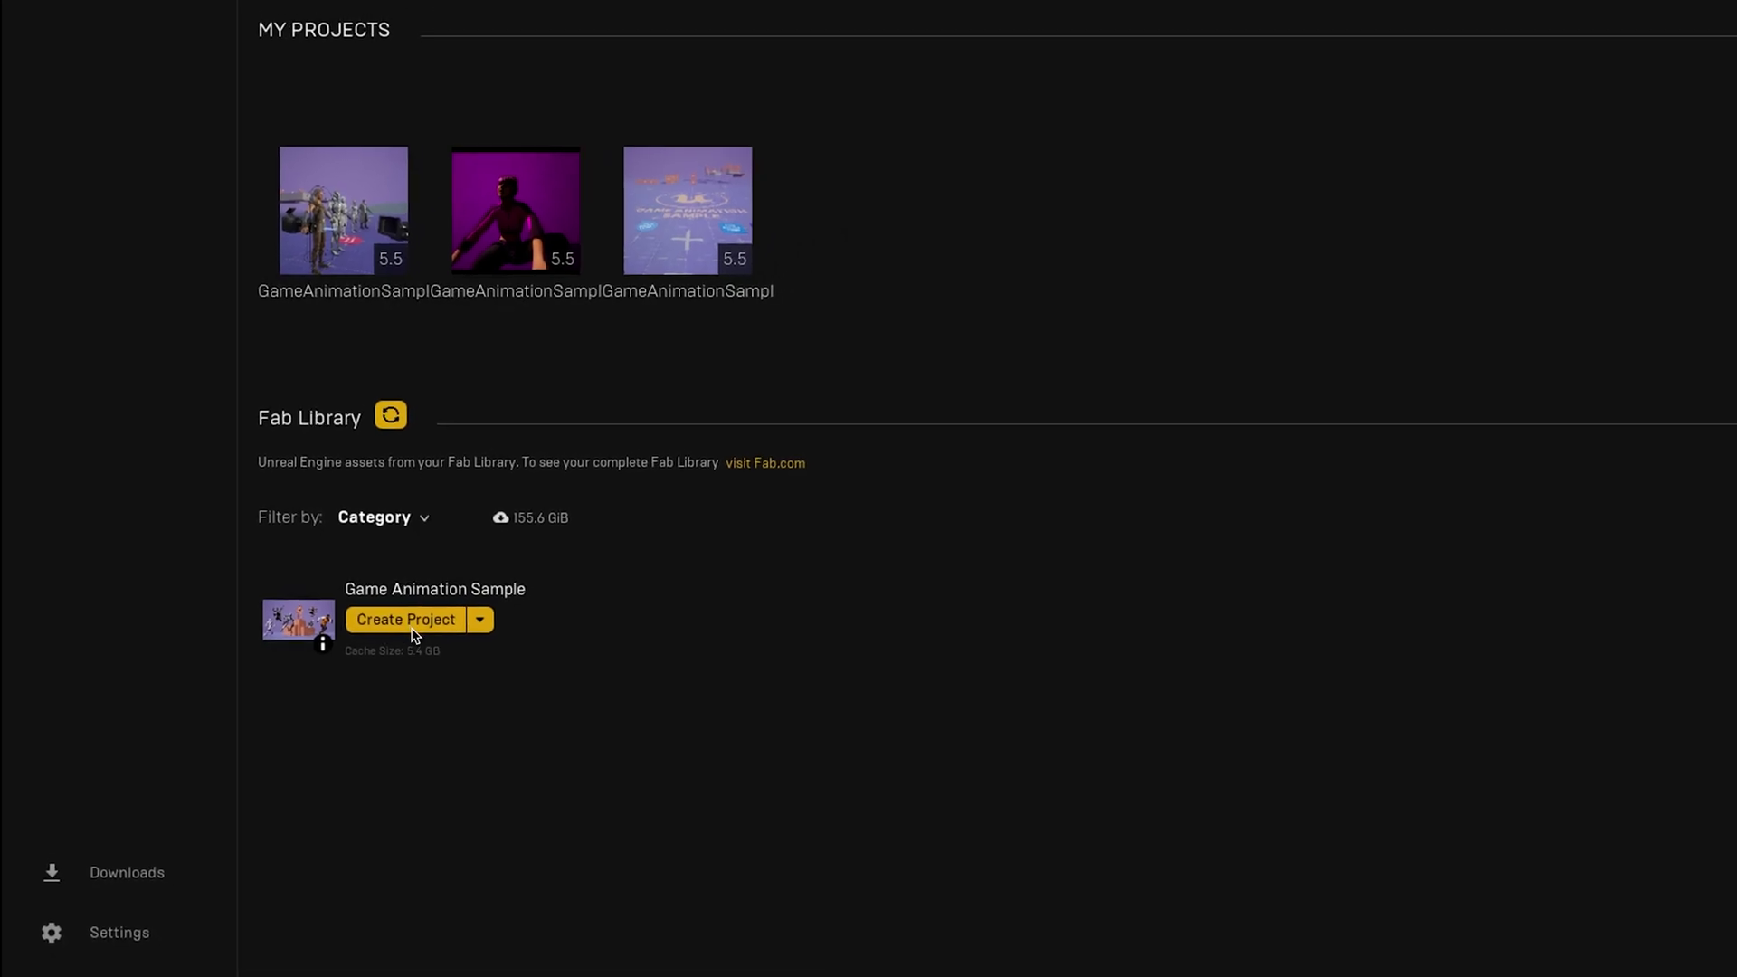
Create a GameAnimationSample3 project from the Game Animation Sample with the default name and location
click(391, 640)
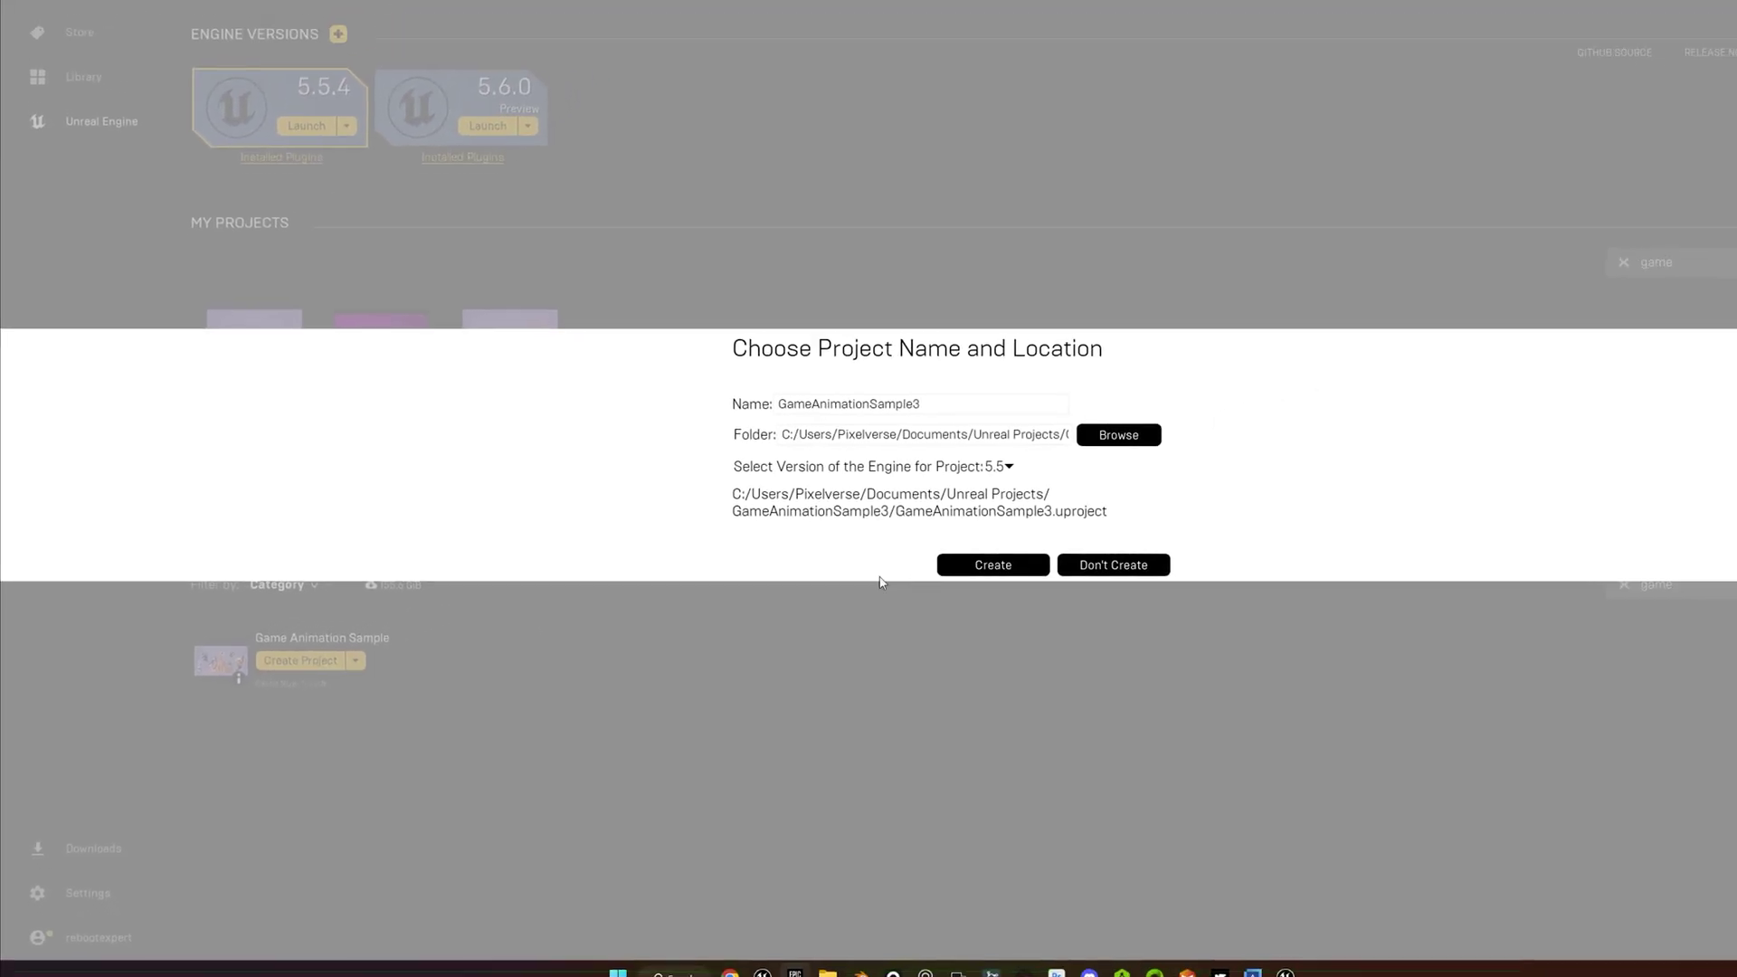
click(886, 586)
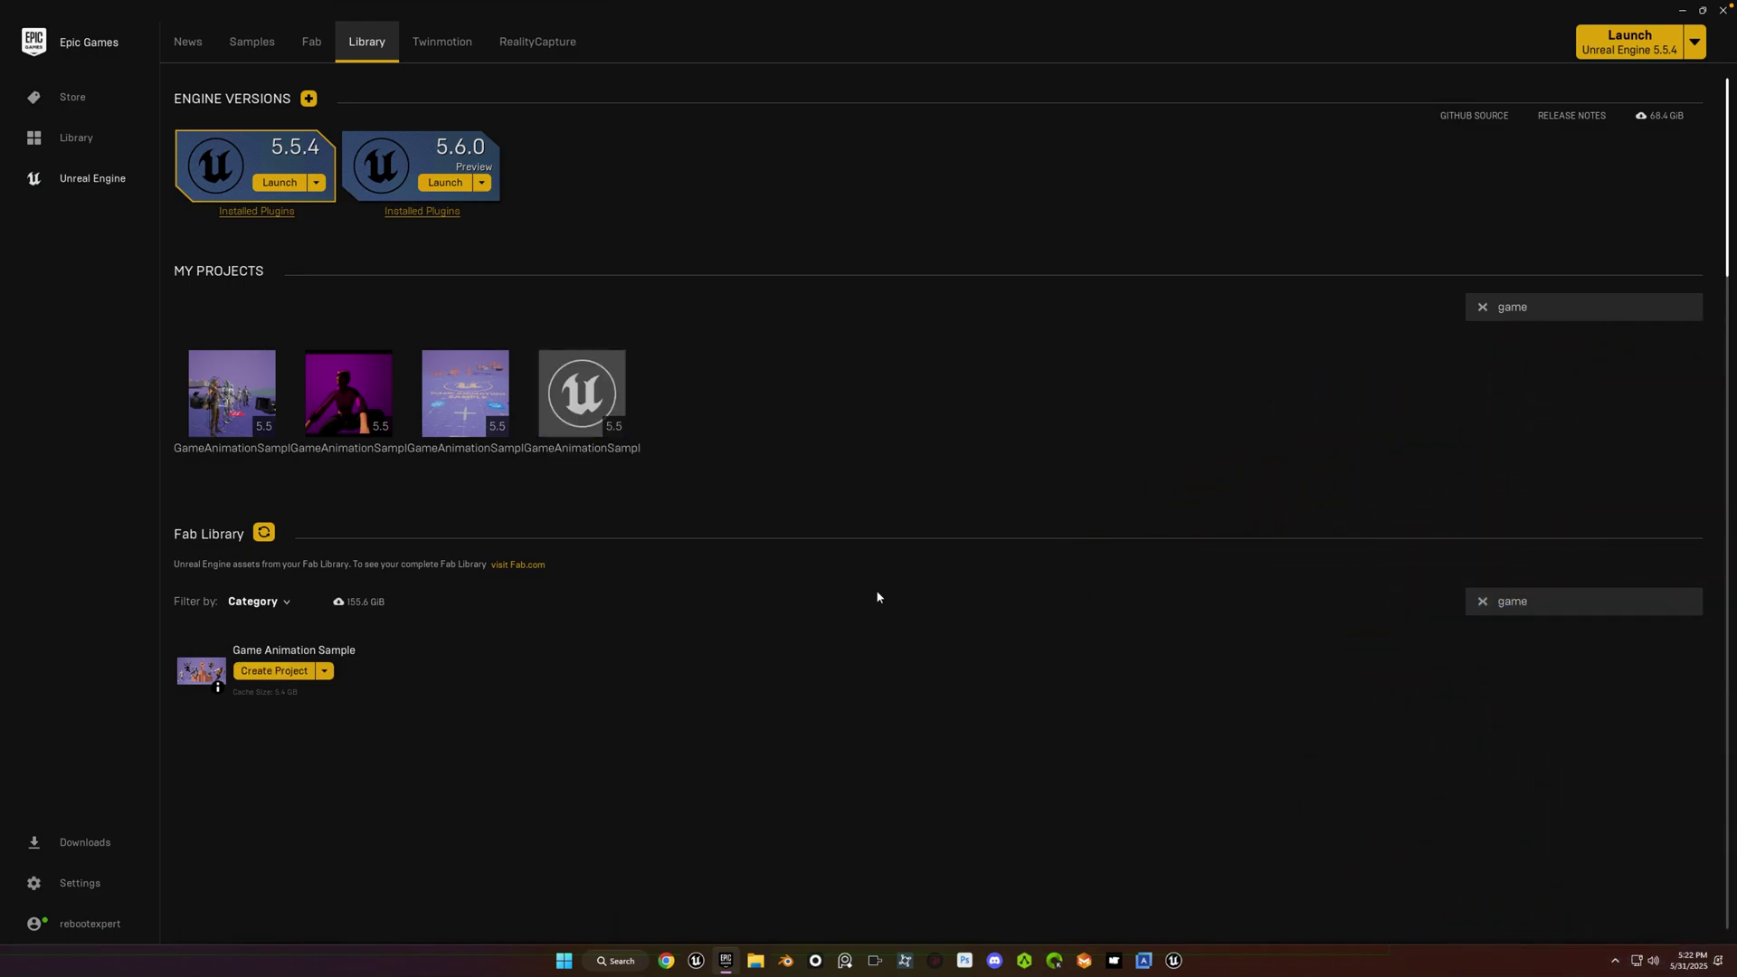
right_click(662, 579)
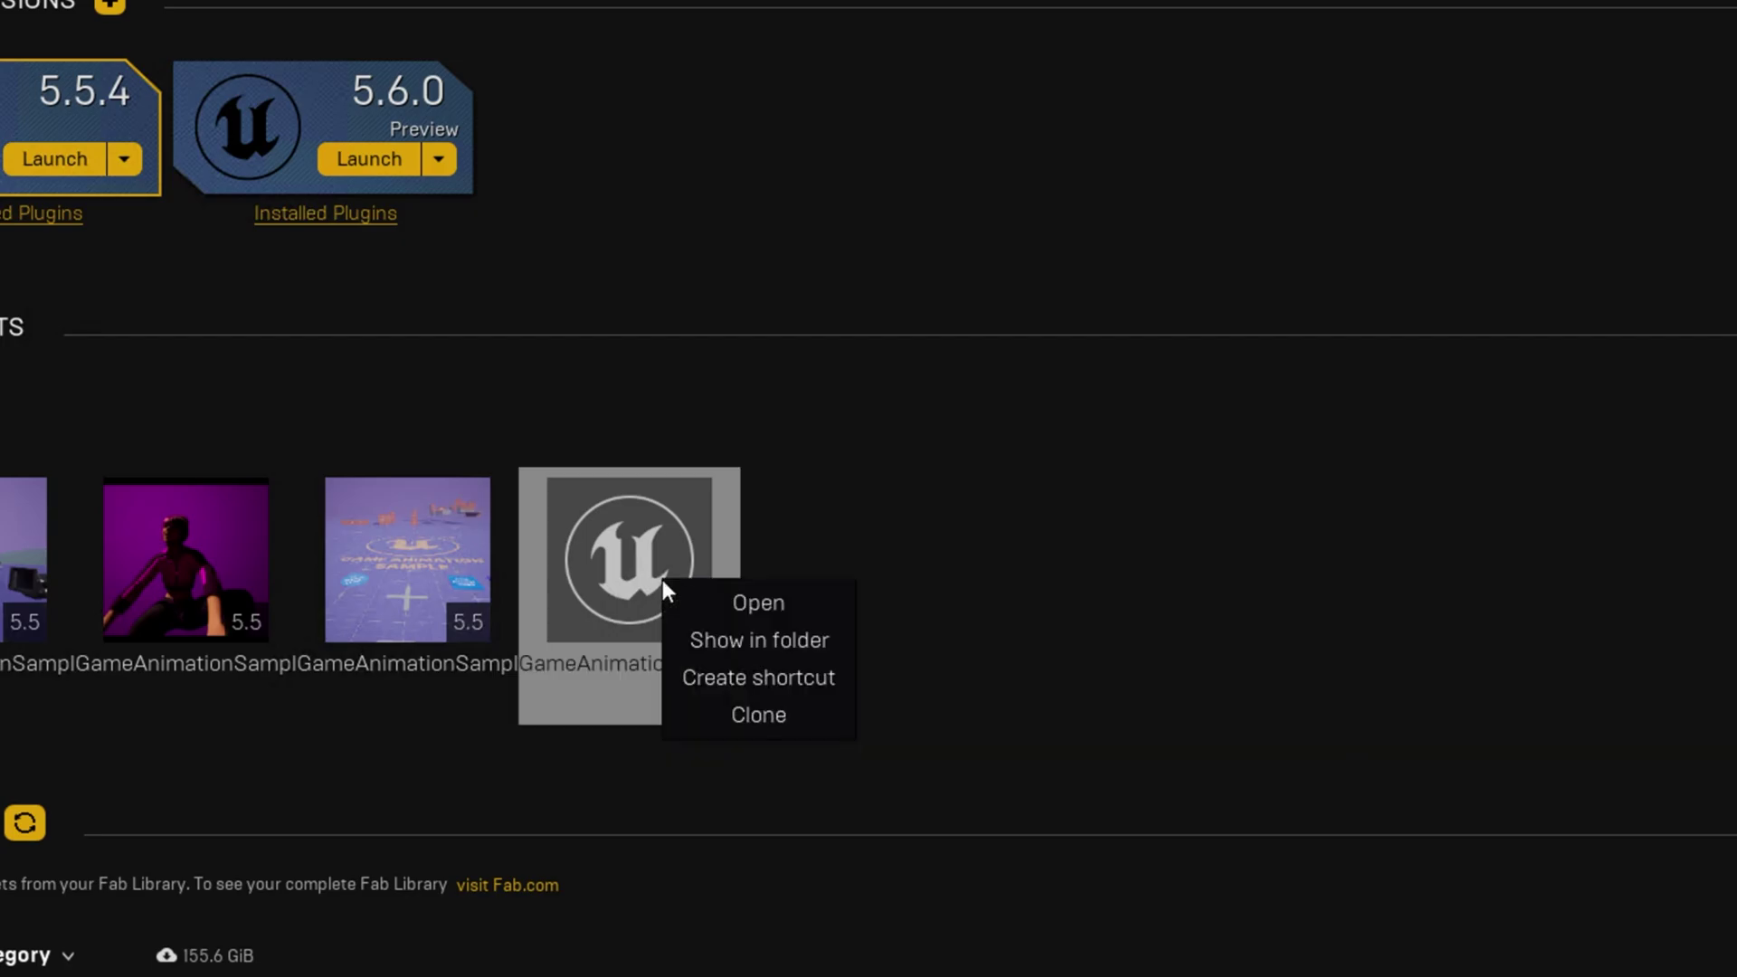
Rename the GameAnimationSample3 project folder in Unreal Projects to GASP_RootMotion
click(720, 638)
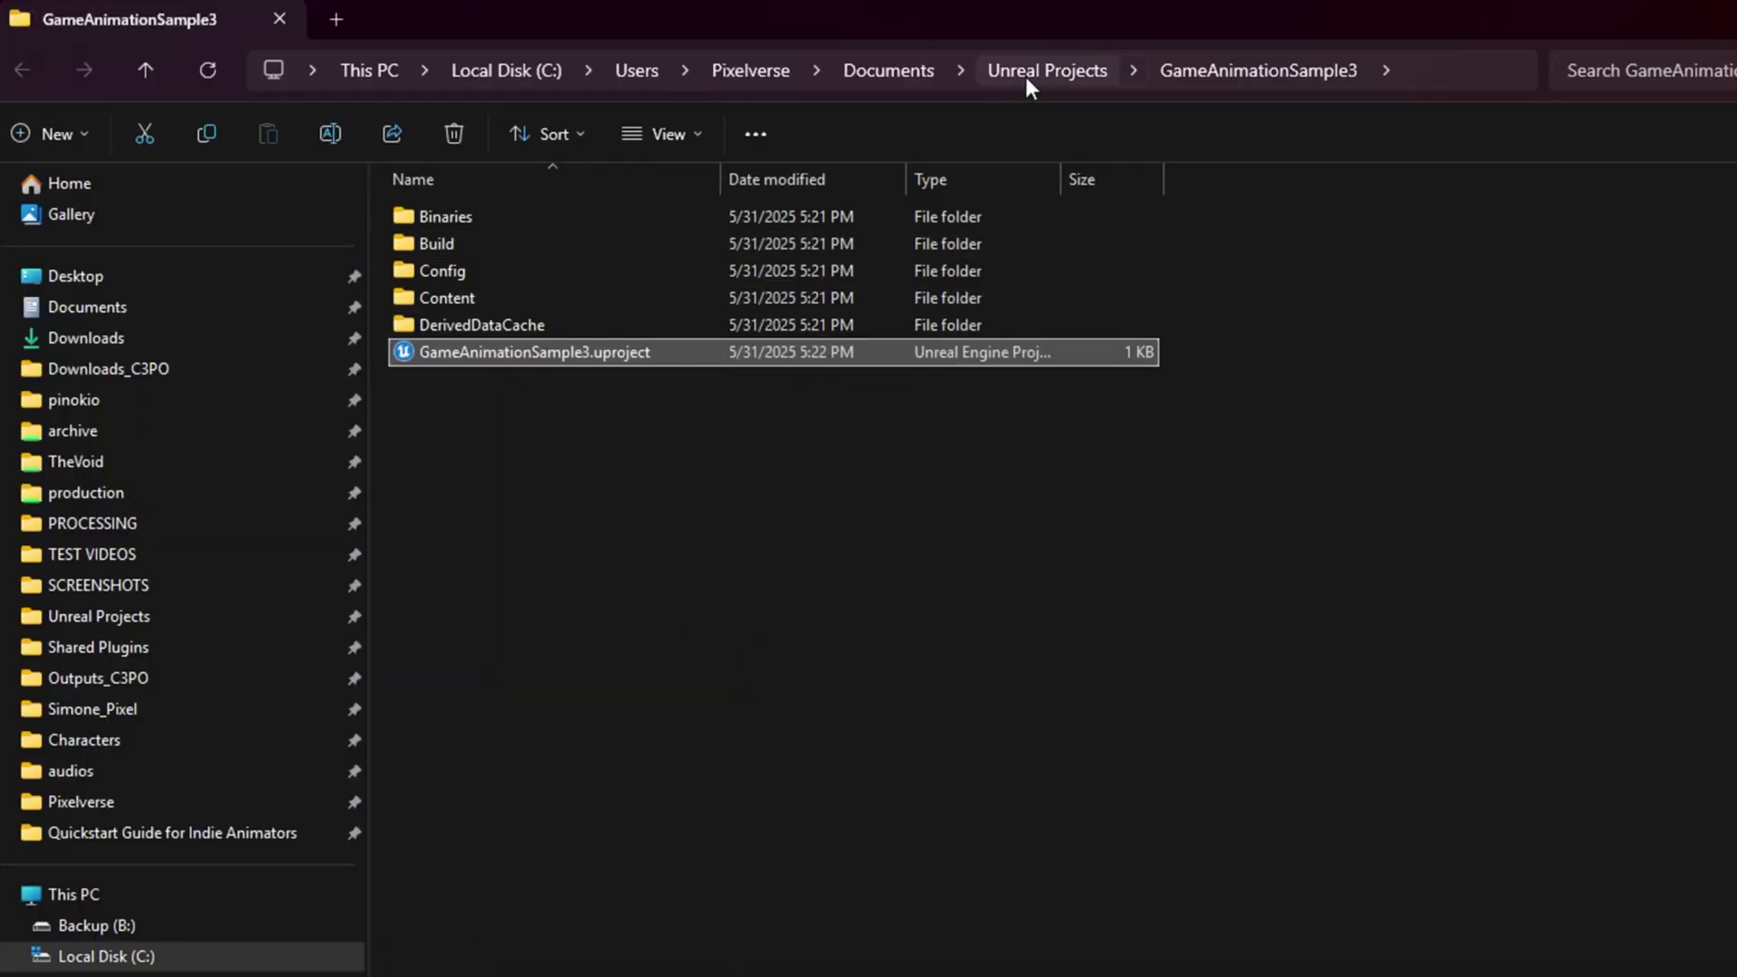
click(1026, 78)
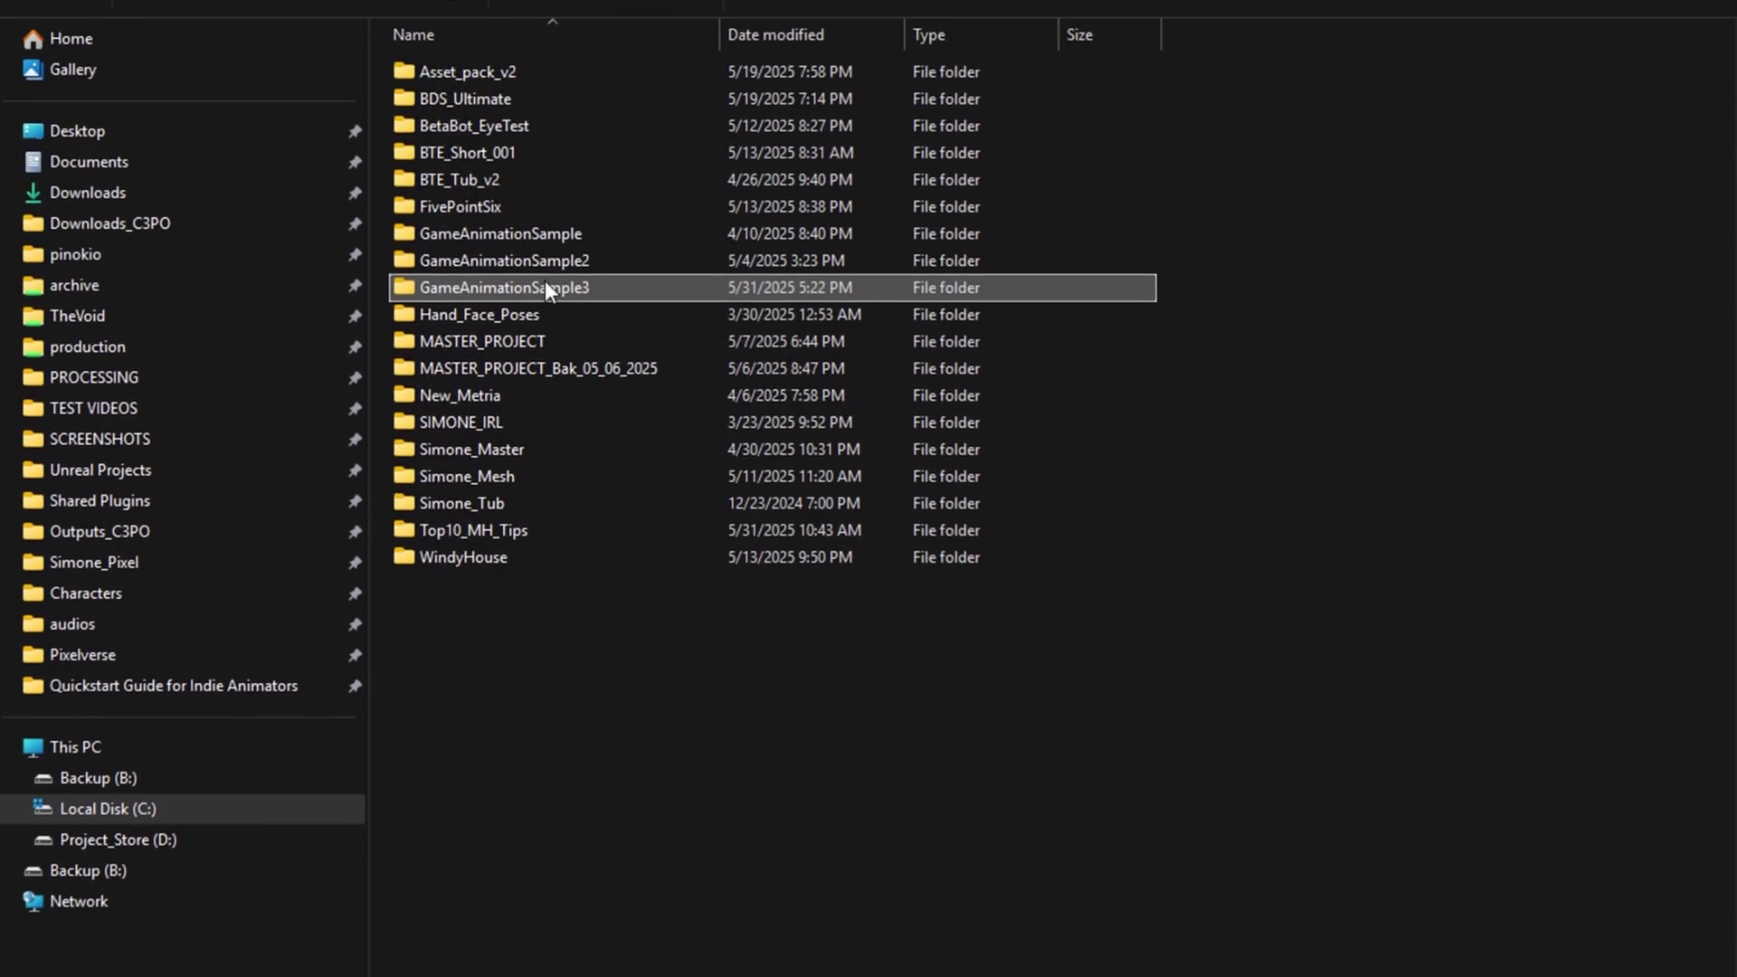
right_click(561, 357)
click(633, 915)
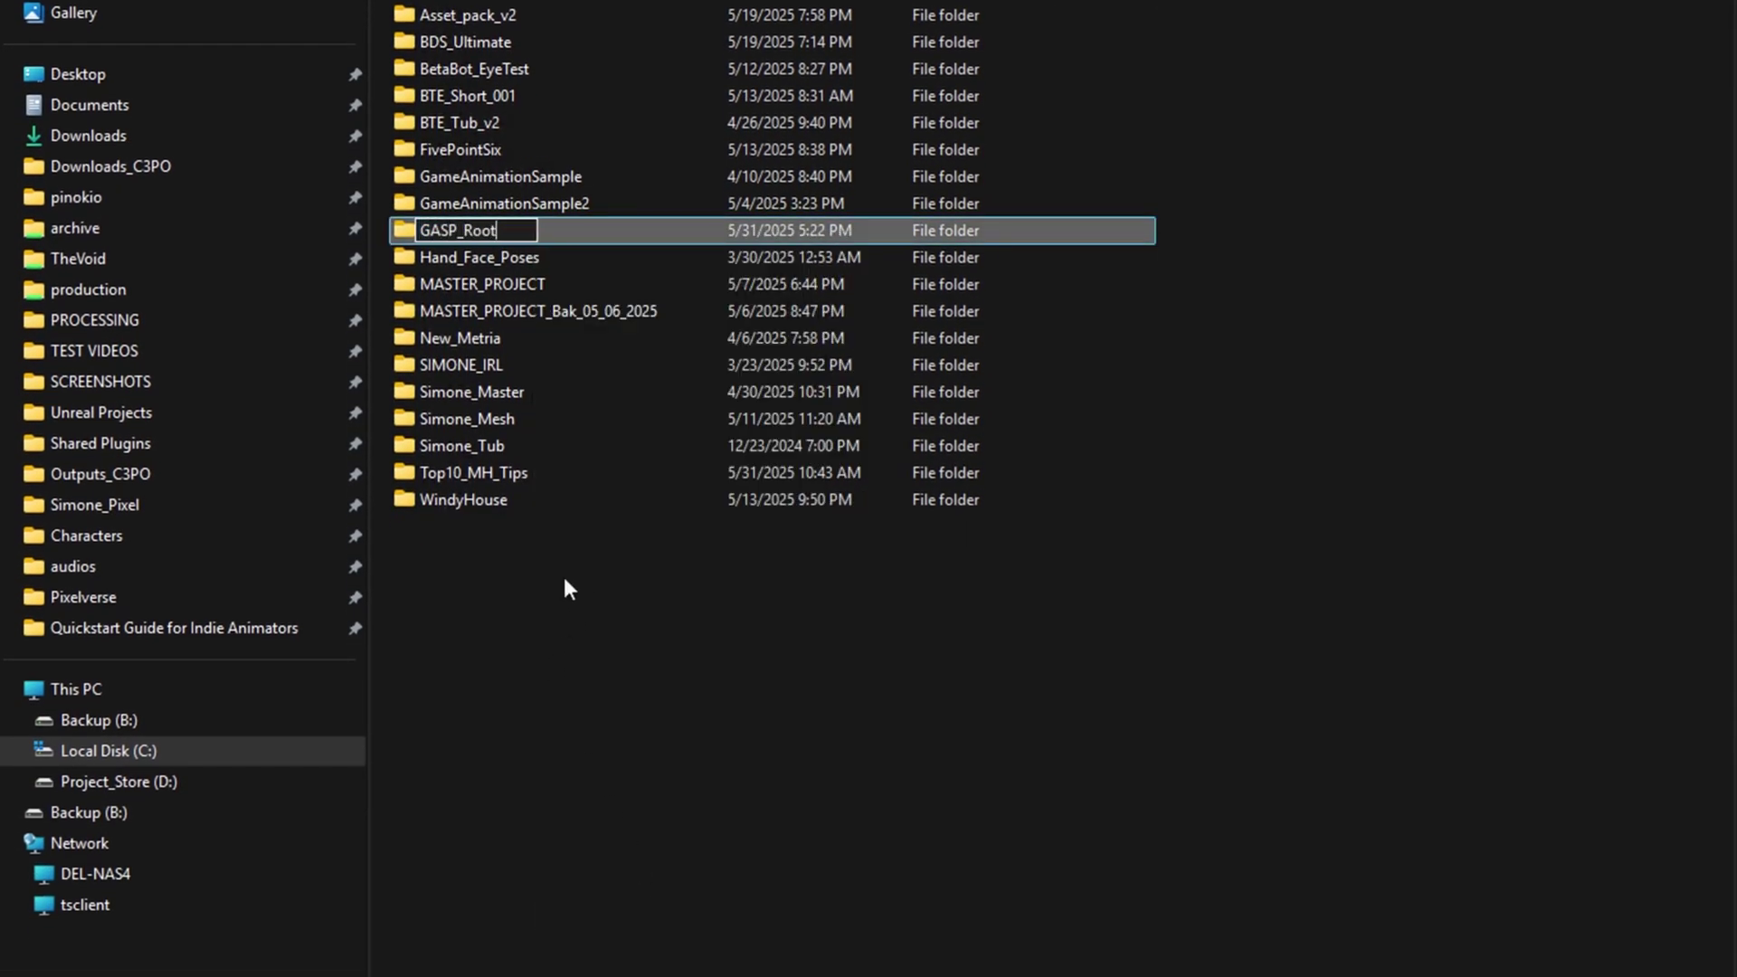
text(GASP_RootMotion)
key(Return)
Rename the .uproject file inside the folder to GASP_RootMotion
double_click(404, 234)
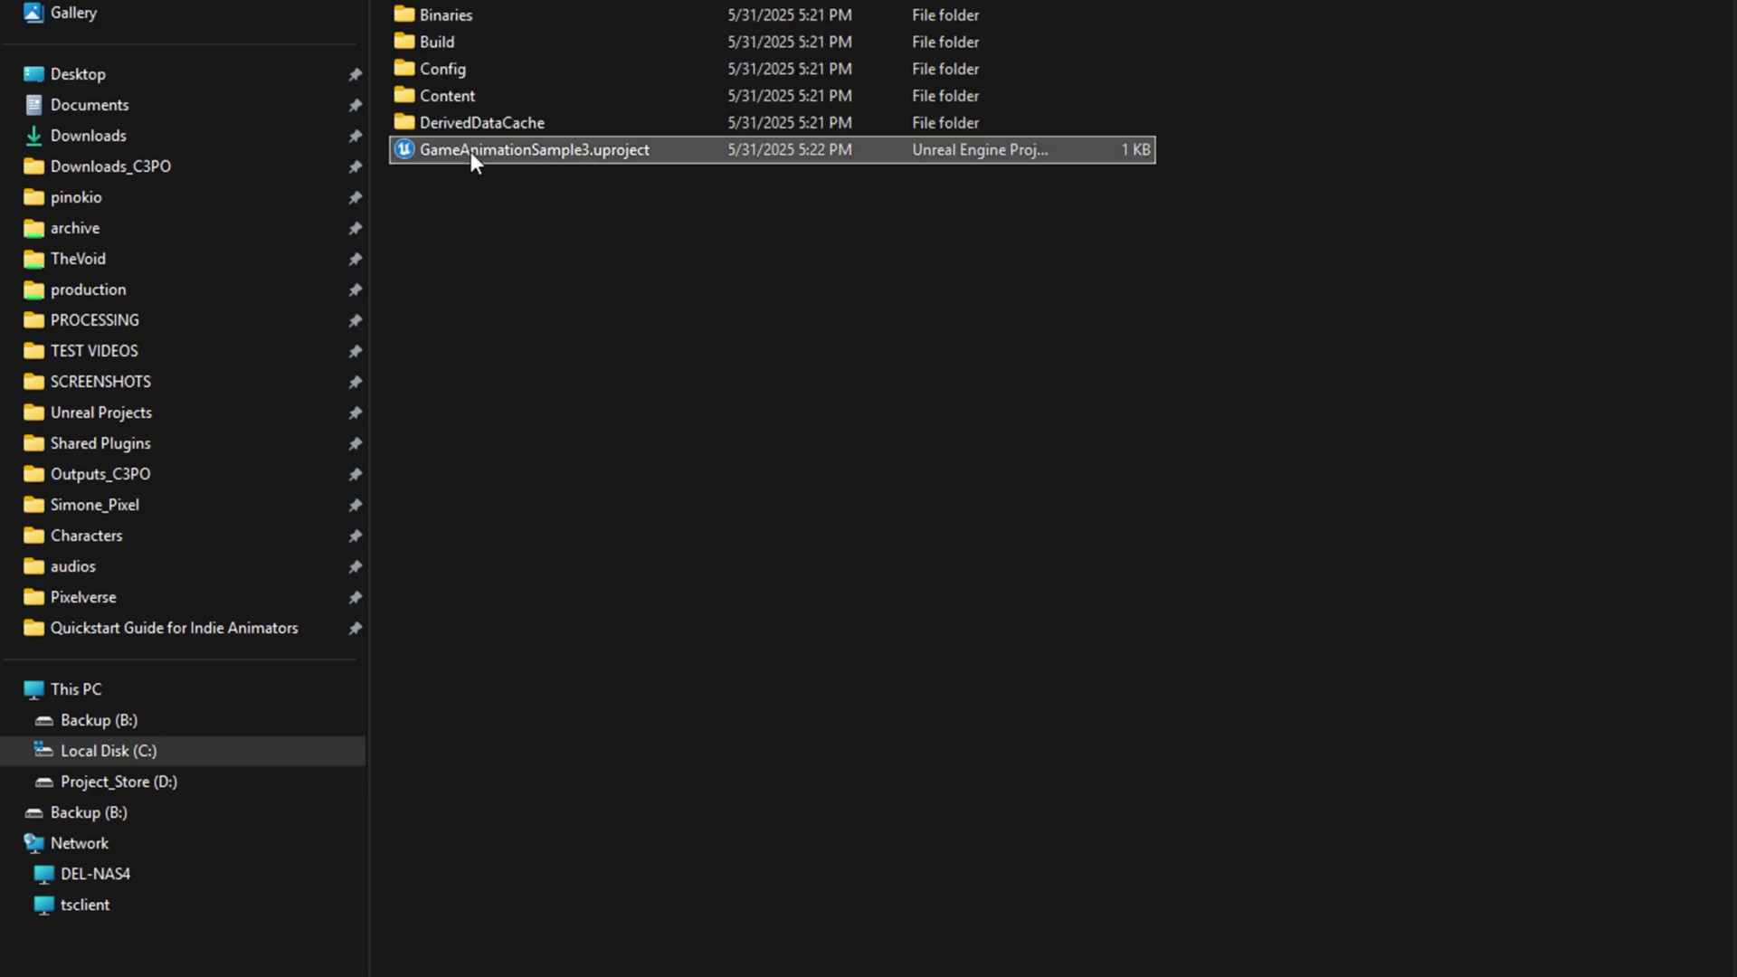
right_click(470, 150)
click(593, 762)
text(GASP_RootMotion)
key(Return)
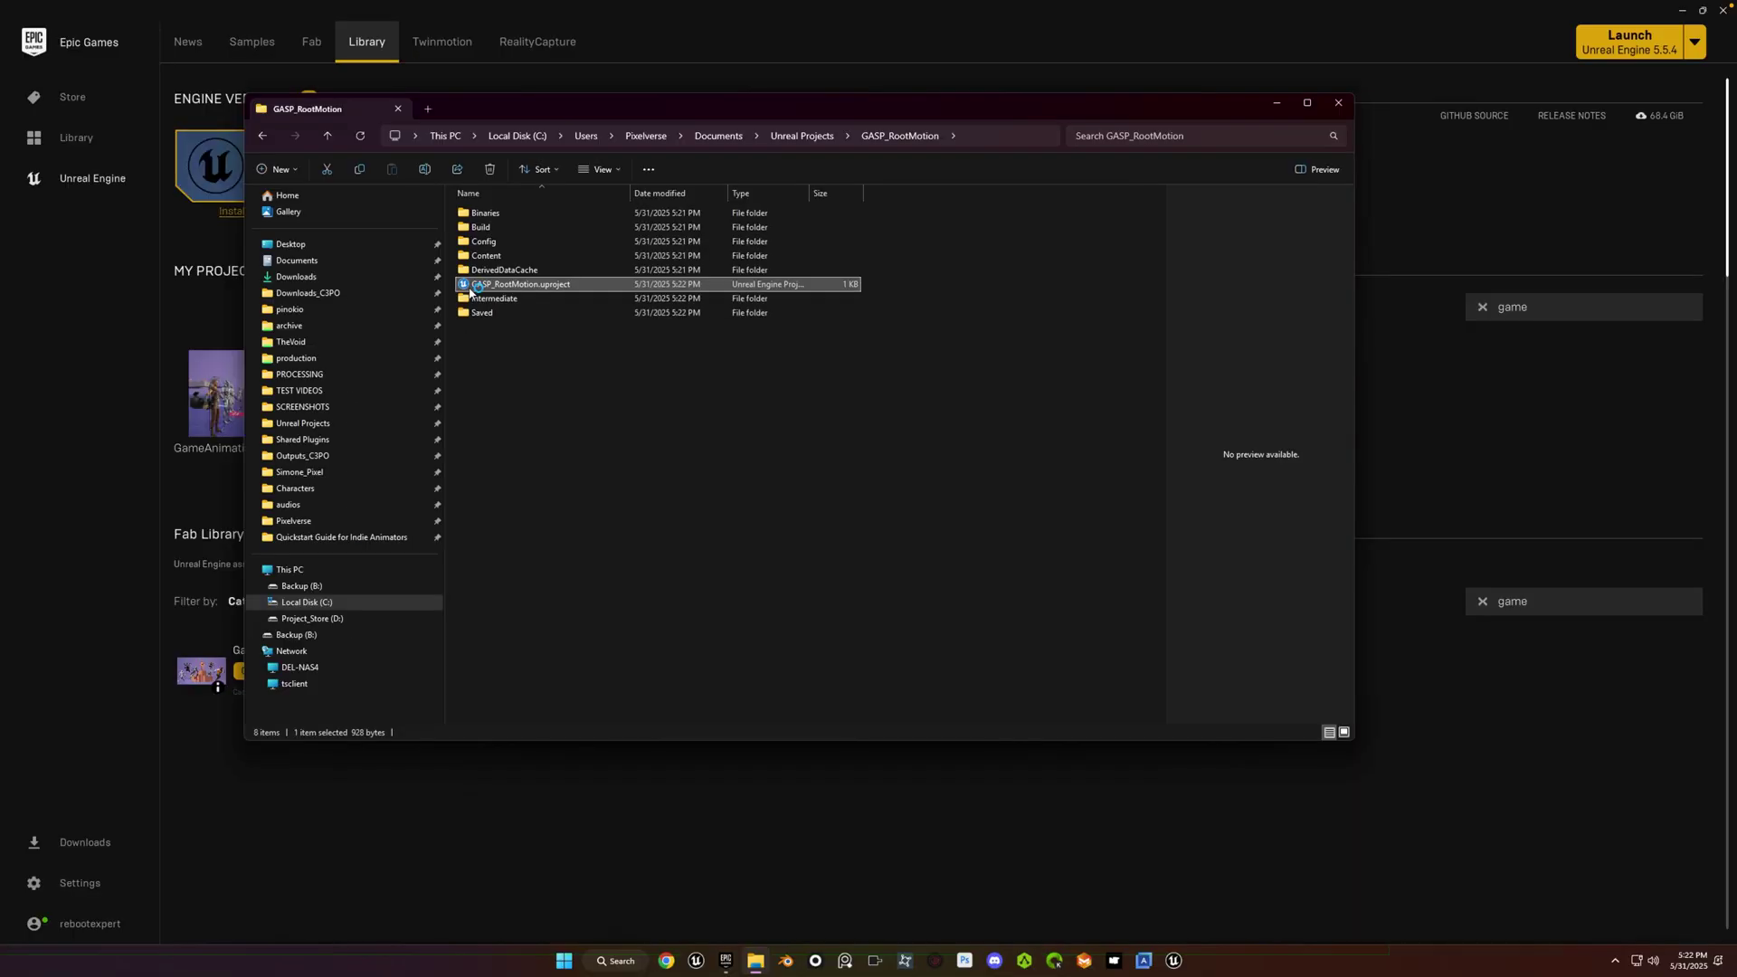
Launch GASP_RootMotion in Unreal Editor and dismiss the new plugins notice
key(Return)
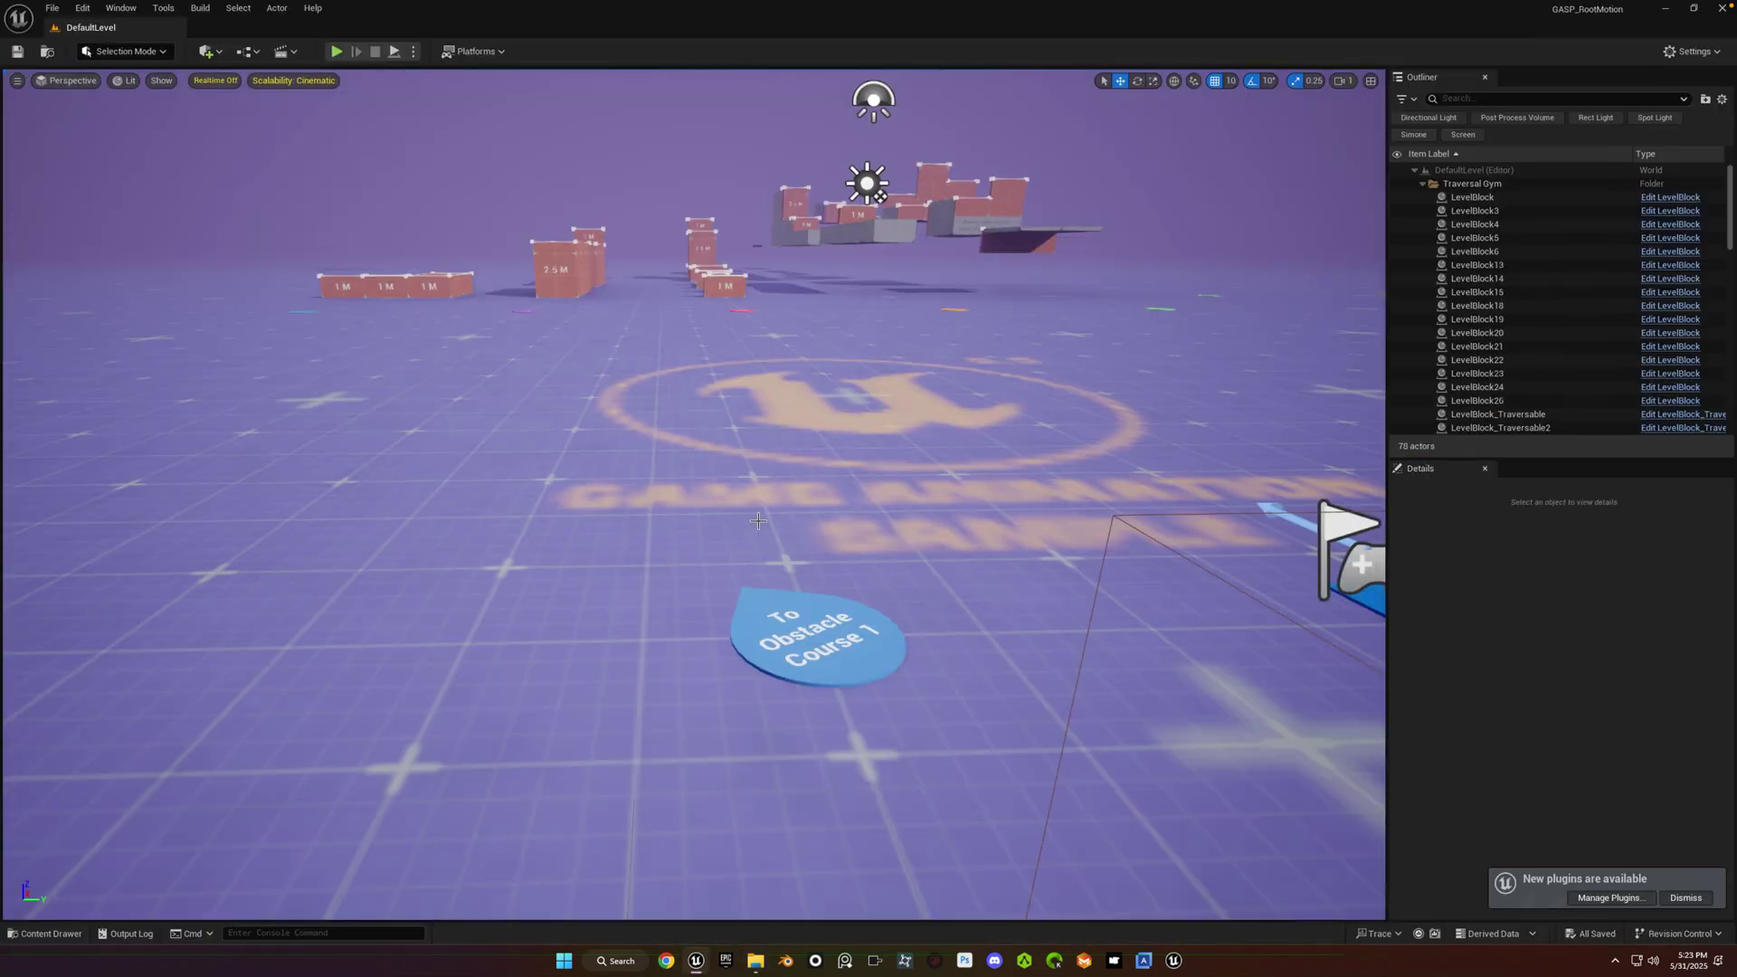
click(1677, 897)
click(121, 639)
Place SKM_UEFN_Mannequin from Characters > UEFN_Mannequin > Meshes in the level and frame it
key(ctrl+space)
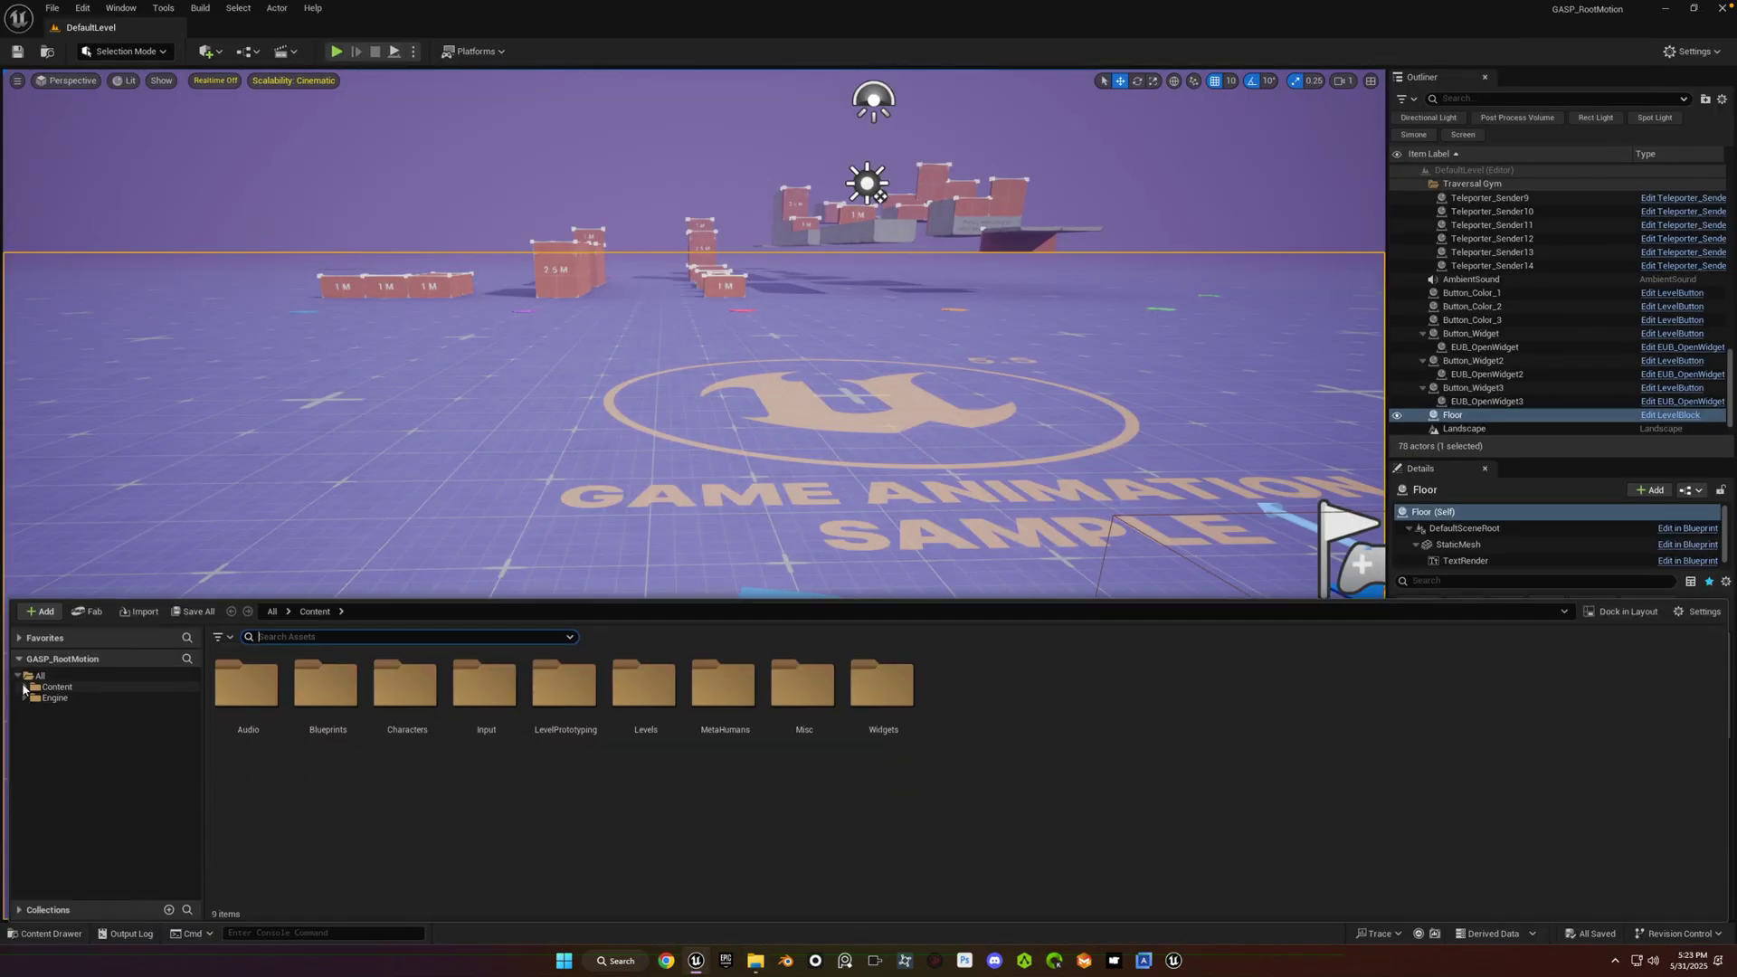
click(23, 687)
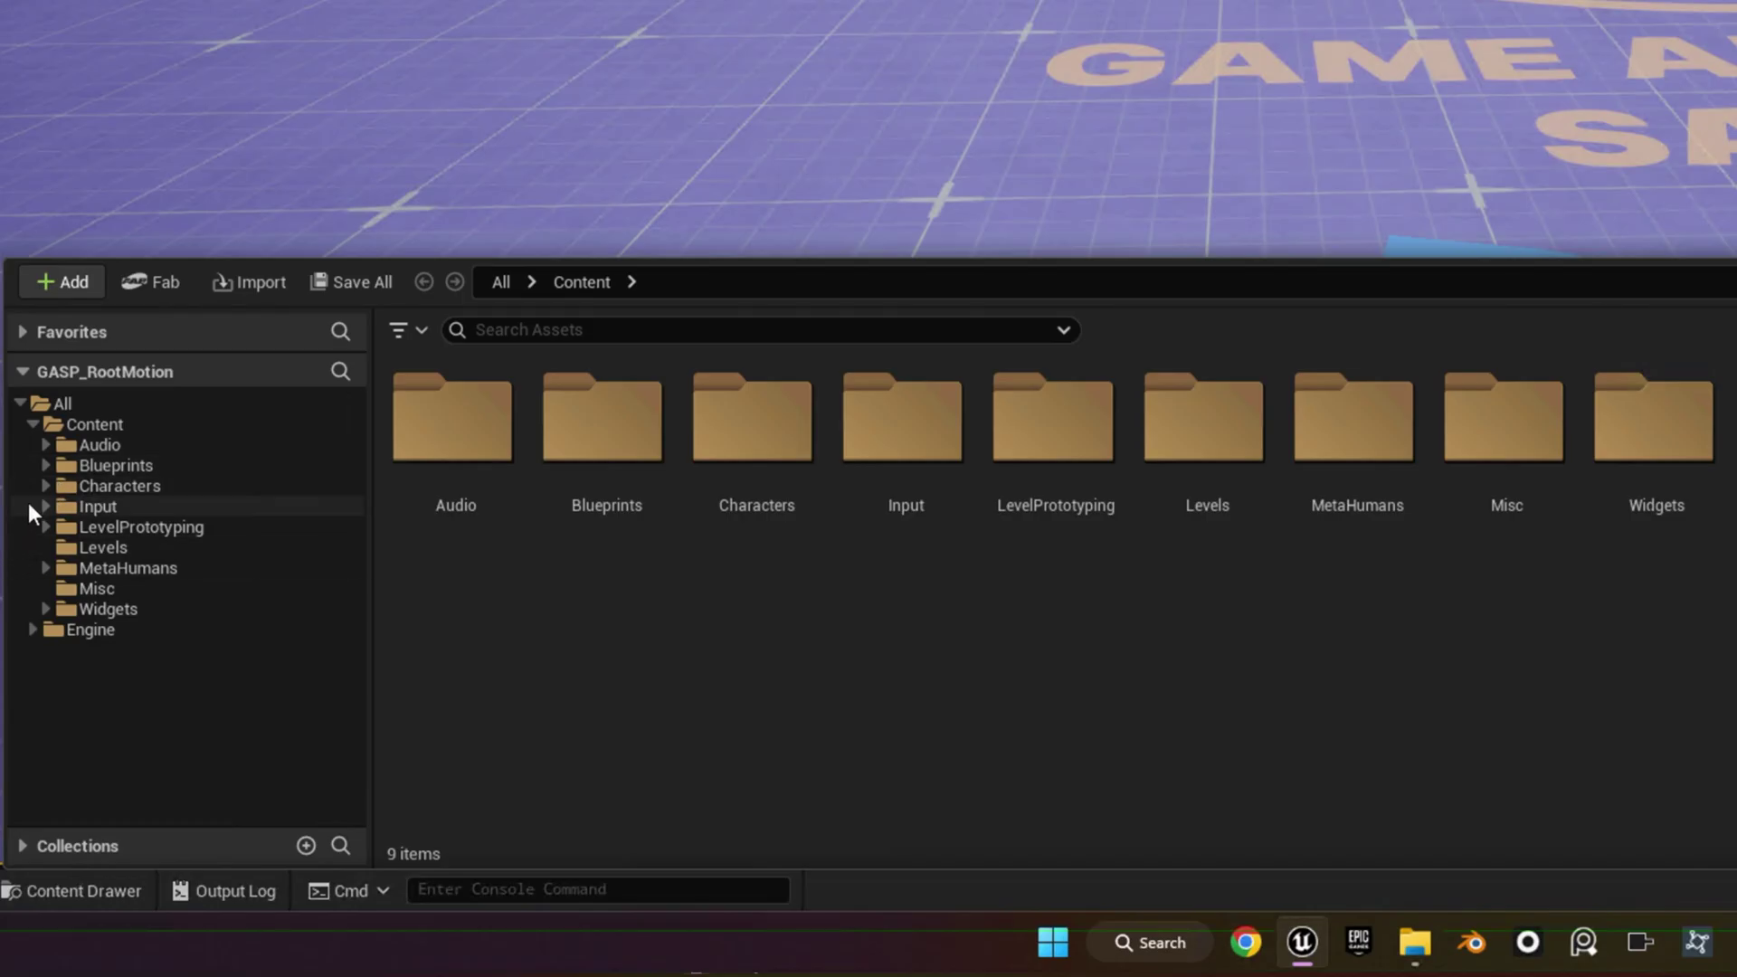
click(45, 486)
click(58, 588)
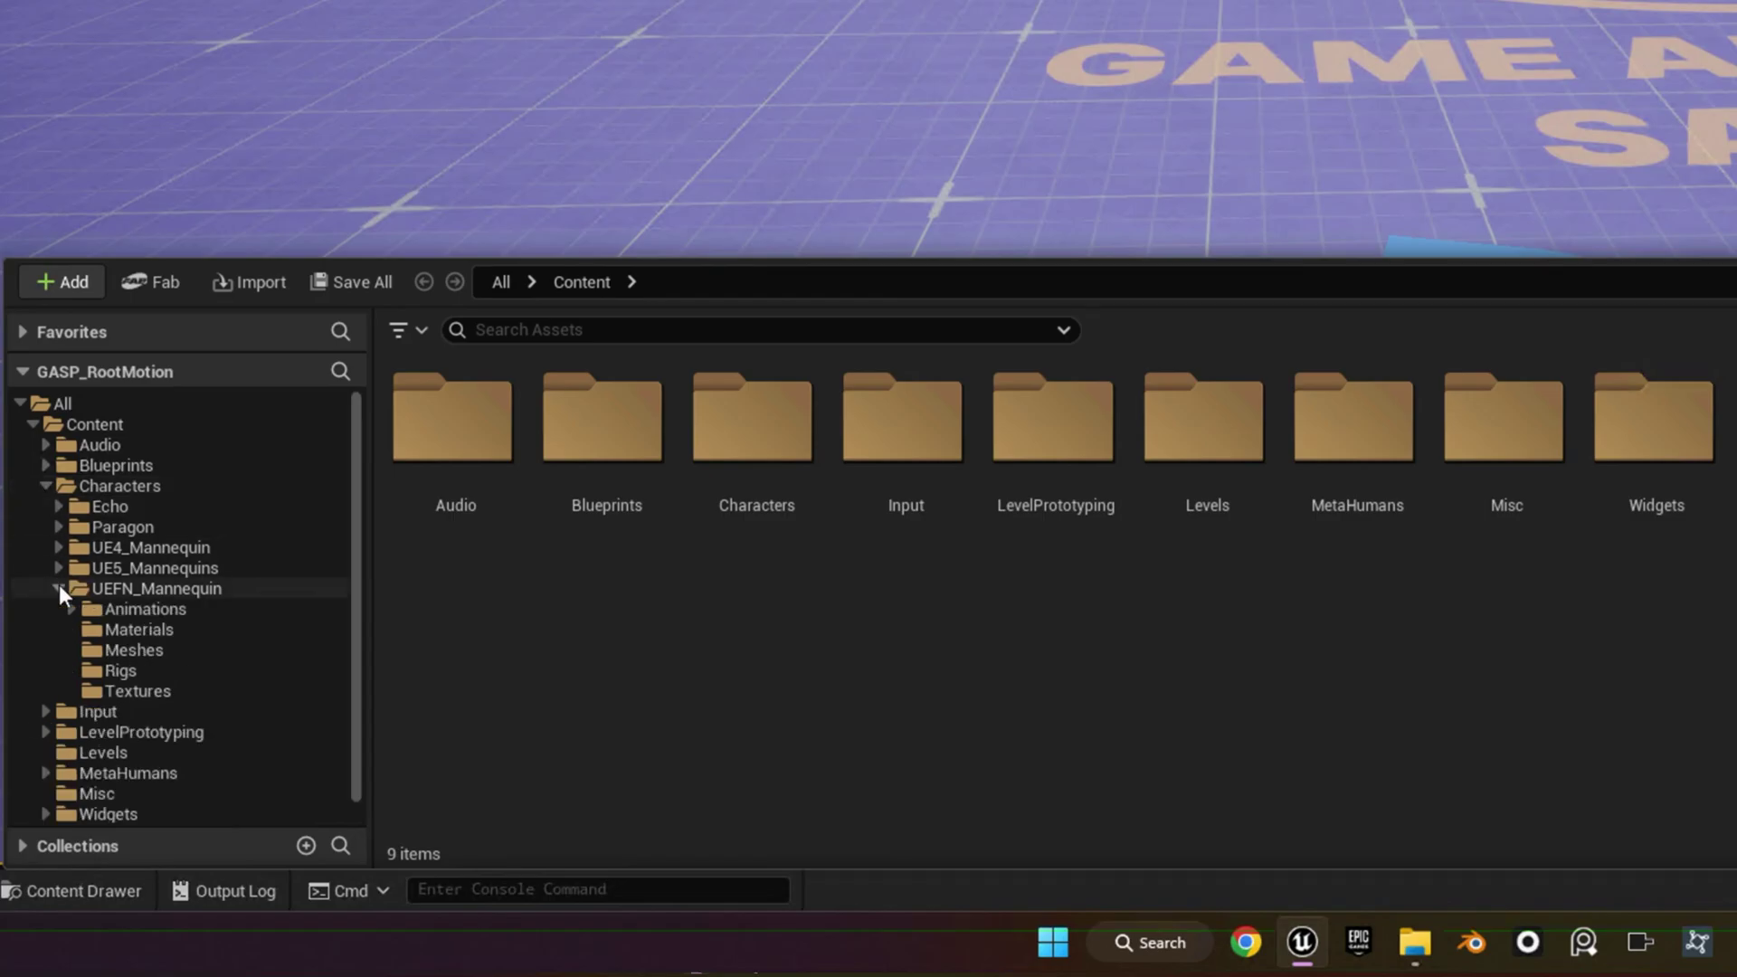
click(127, 650)
click(660, 452)
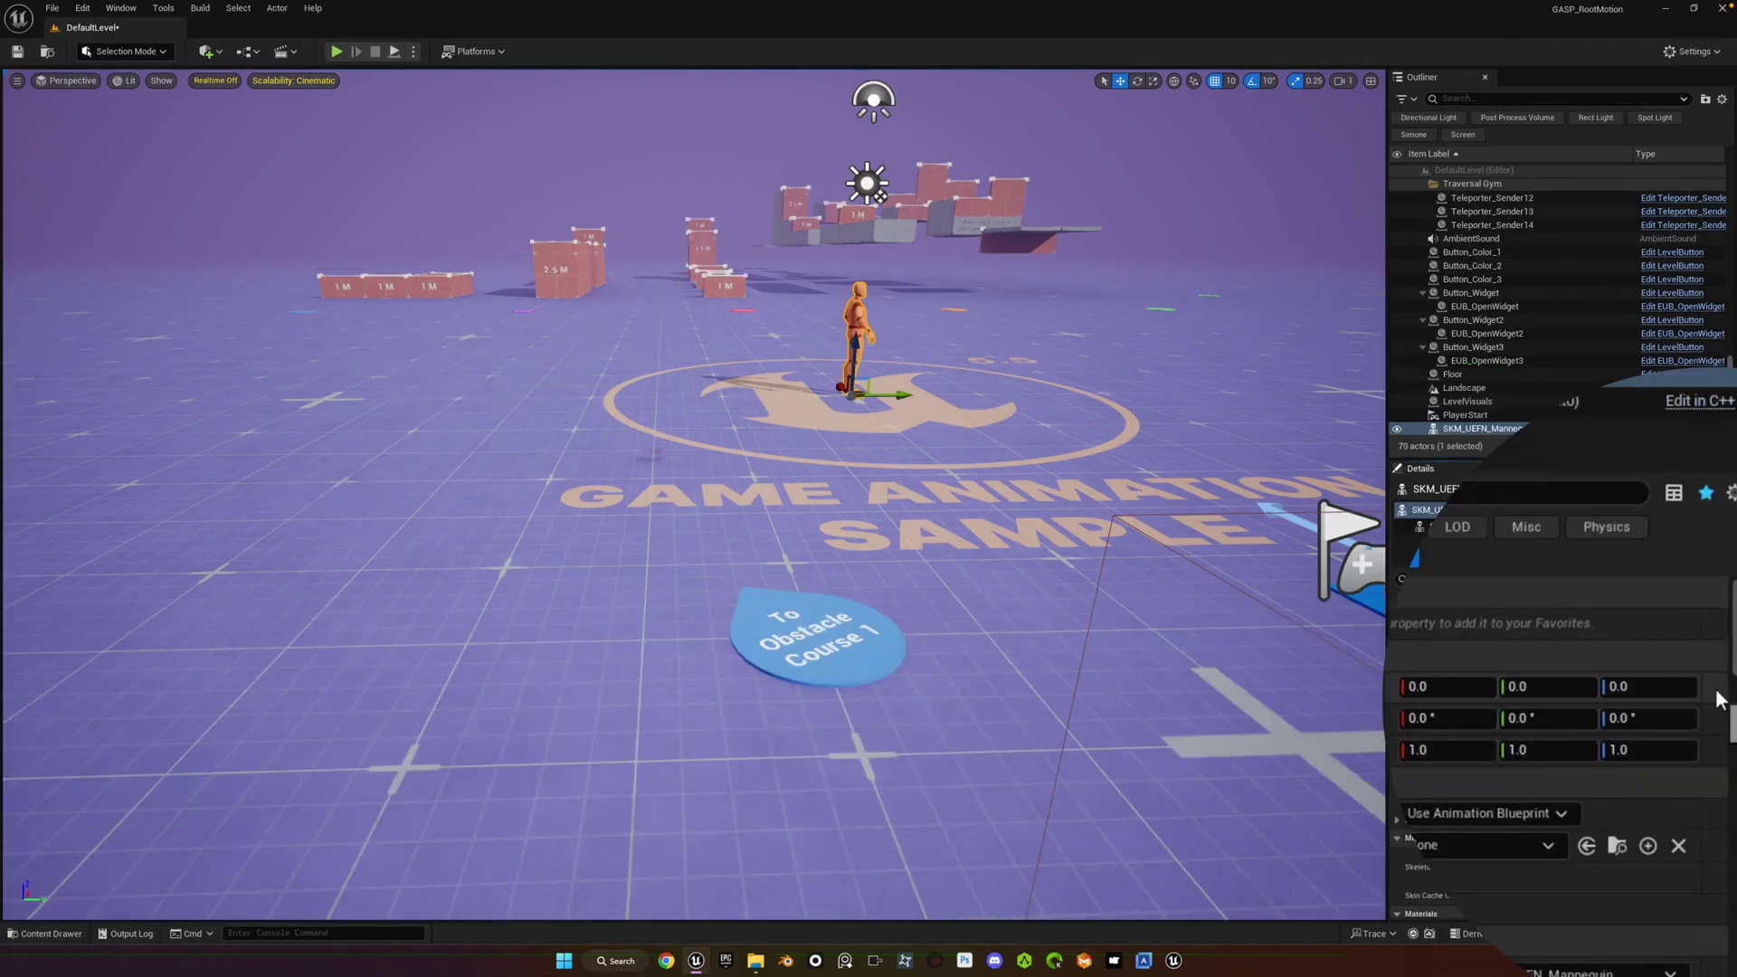
key(f)
click(1007, 596)
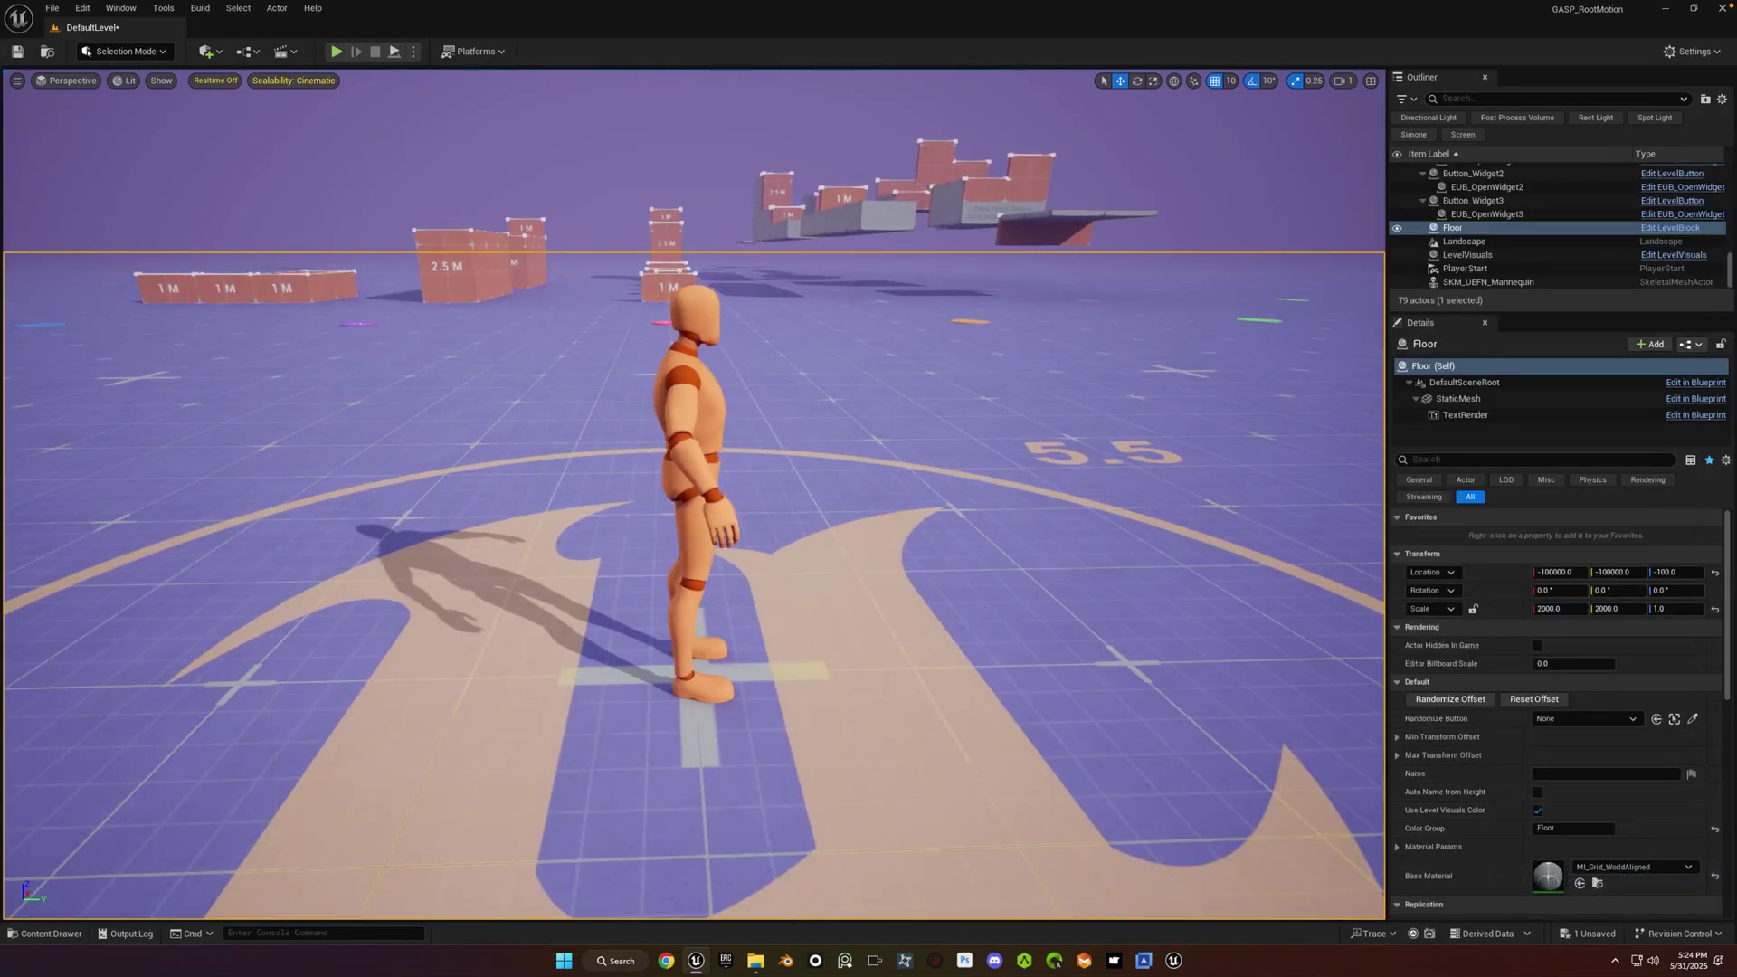
Add a level sequence named Demo, saved in a new SEQ folder
click(286, 52)
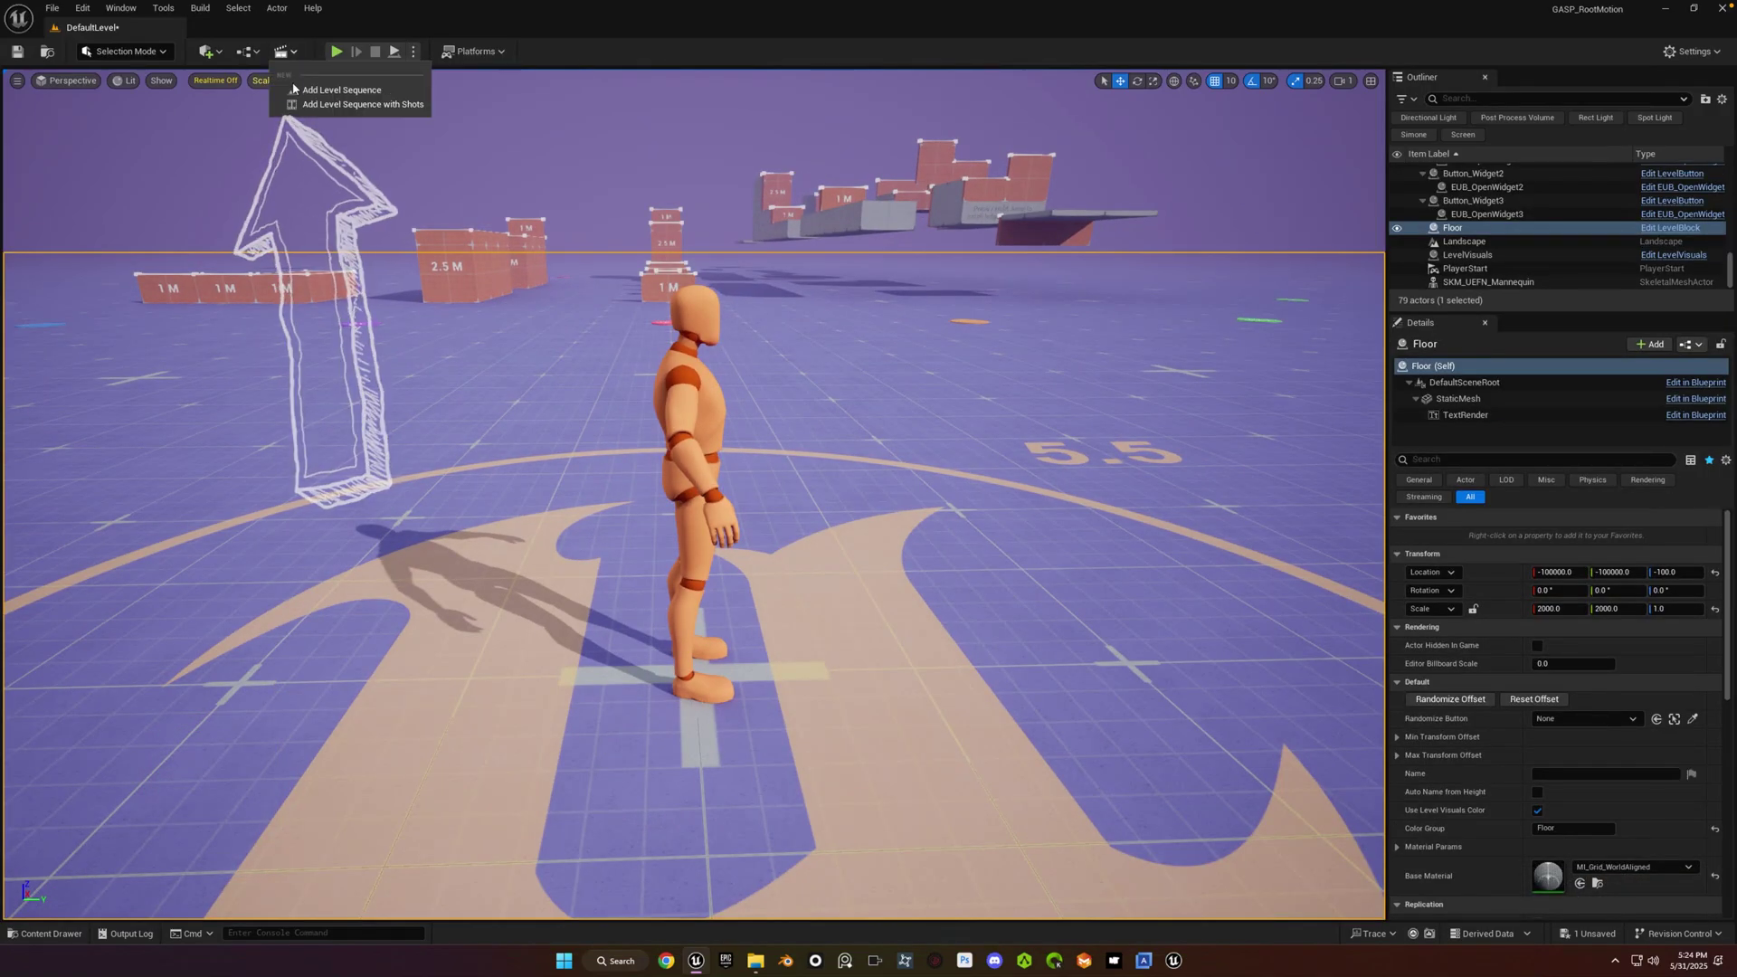
click(335, 80)
right_click(956, 469)
click(980, 480)
text(SEQ)
key(Return)
double_click(801, 452)
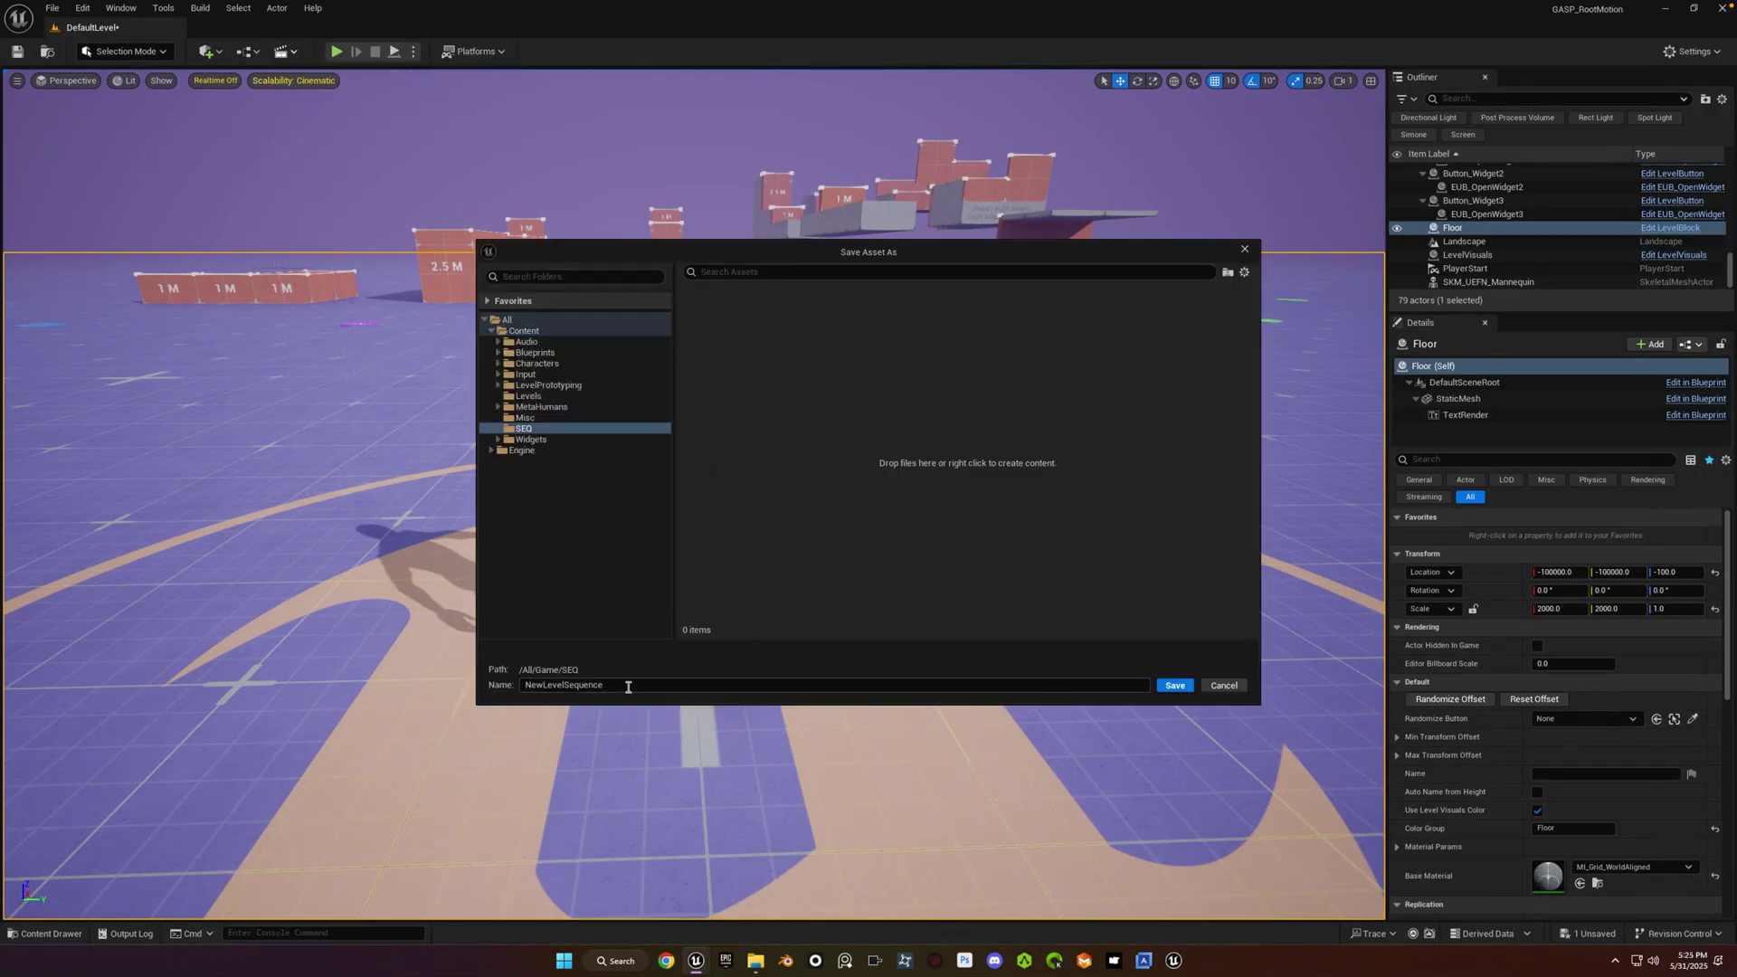
text(Demo)
key(Return)
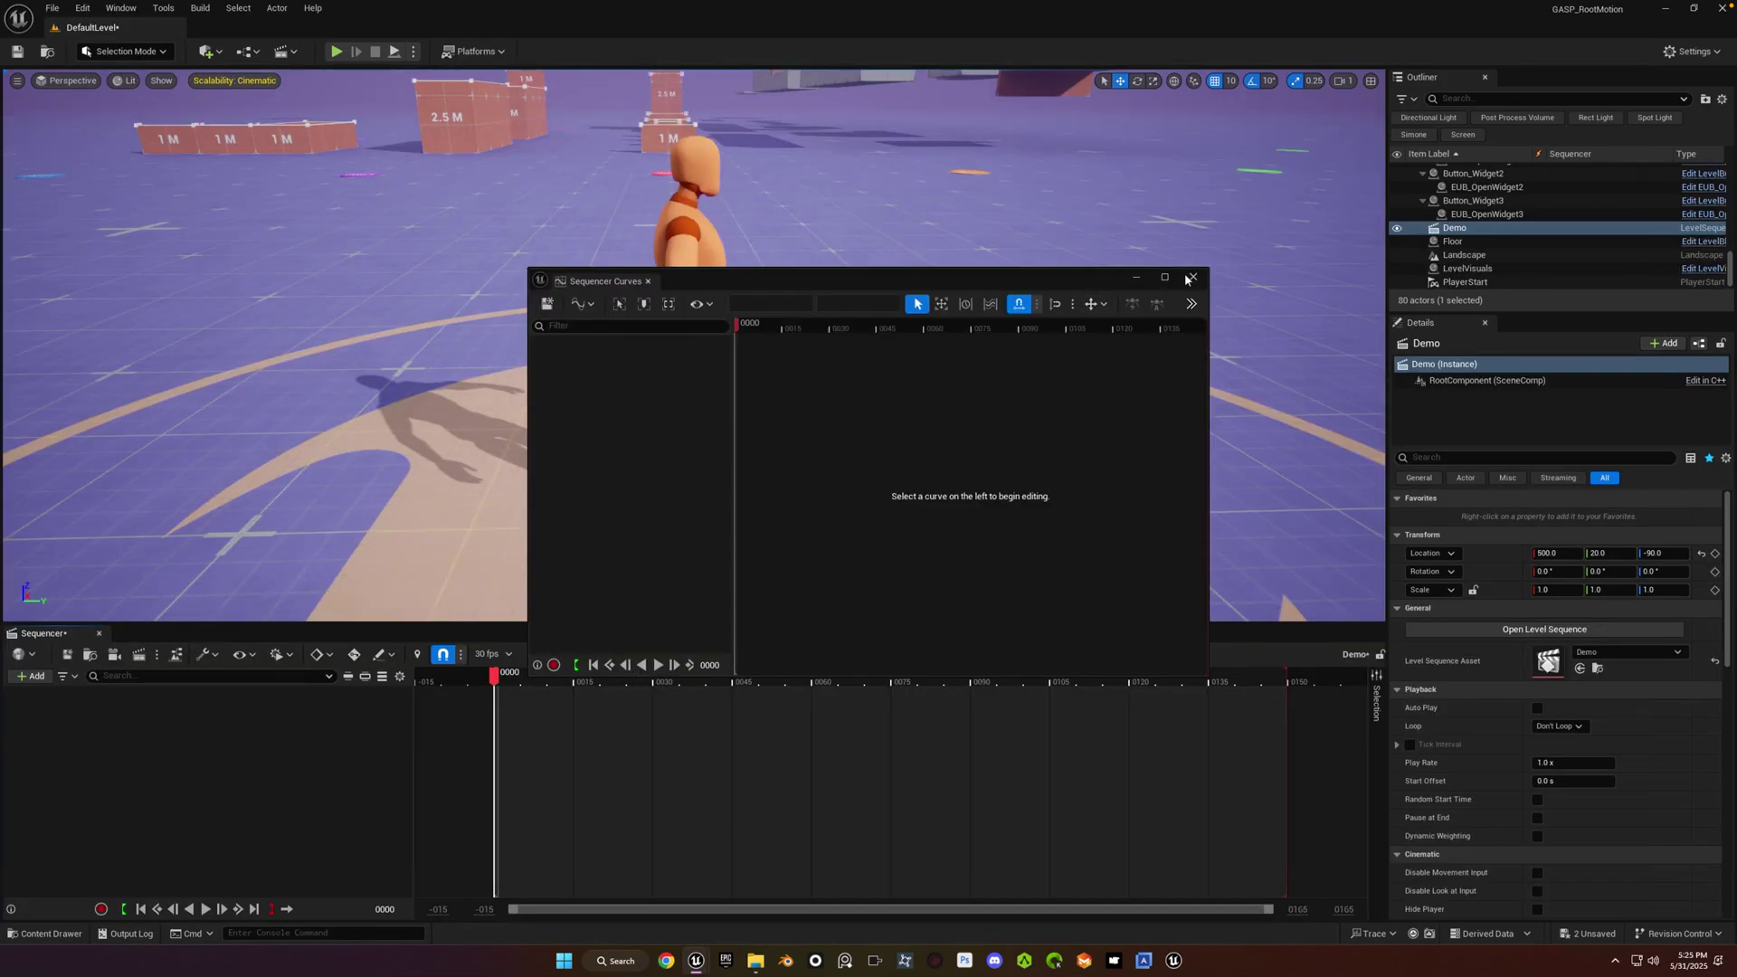
Close the curve editor and add the mannequin as a track in Sequencer
click(1192, 278)
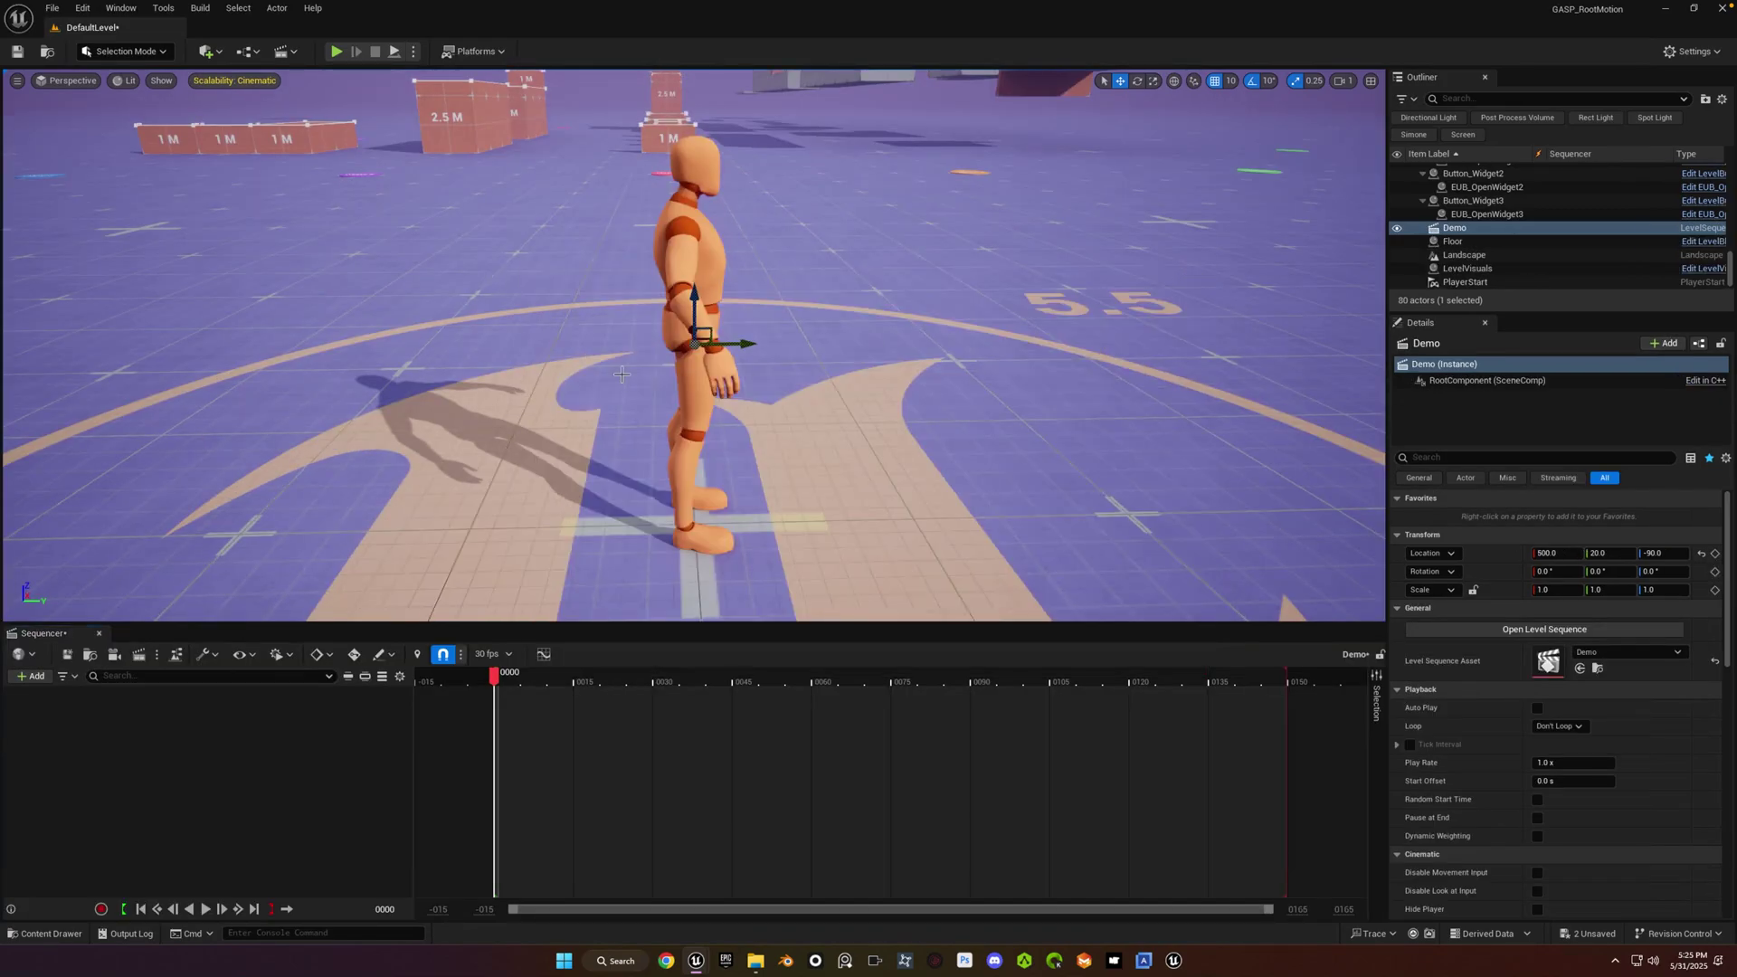
click(680, 227)
key(ctrl+a)
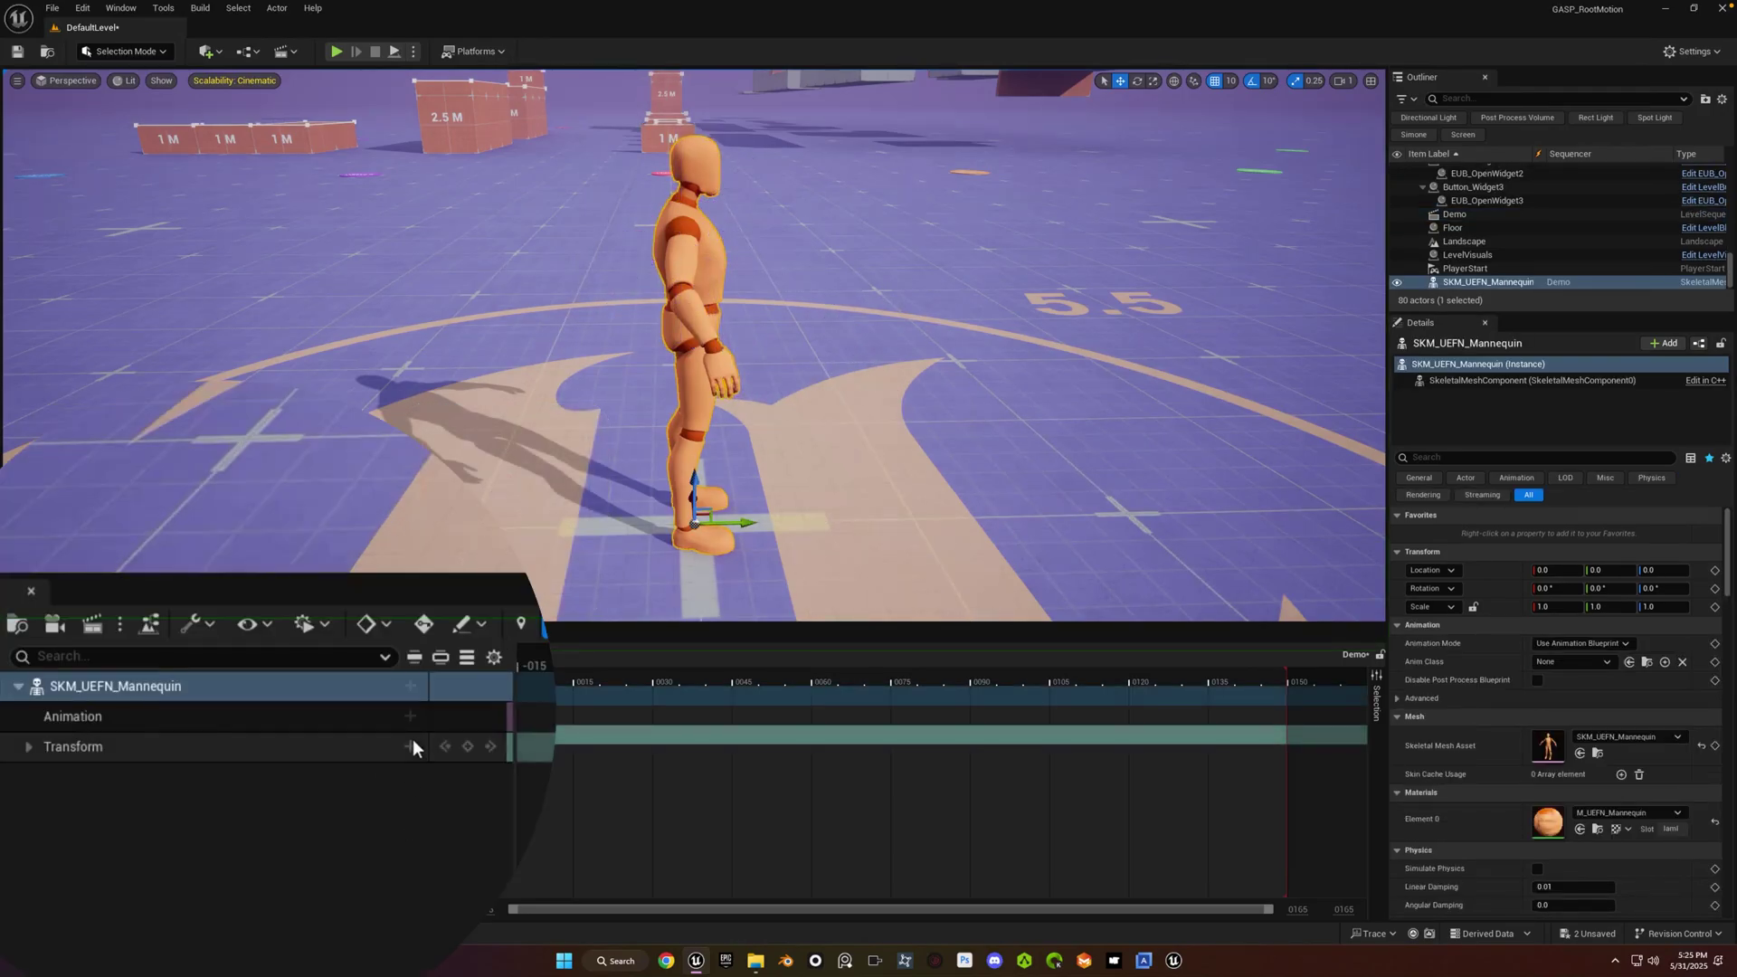
Add M_Neutral_Jump_F_Land_Run_Heavy_Lfoot to the mannequin's Animation track and play the sequence
click(410, 717)
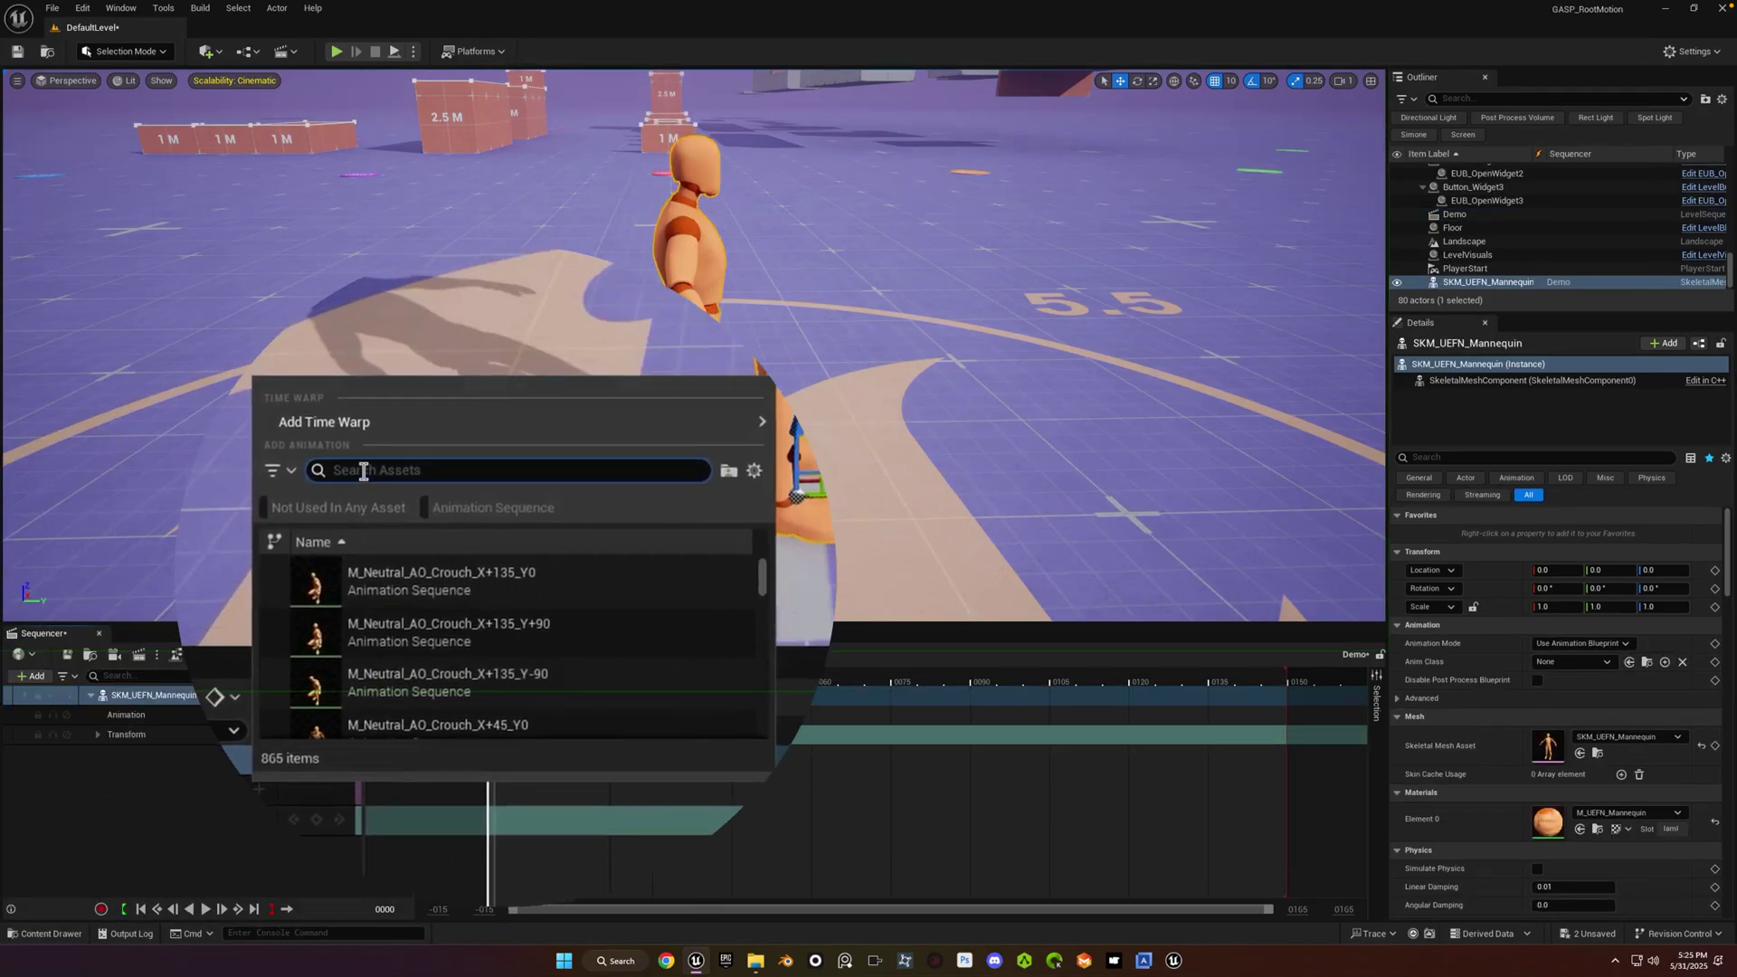
text(run)
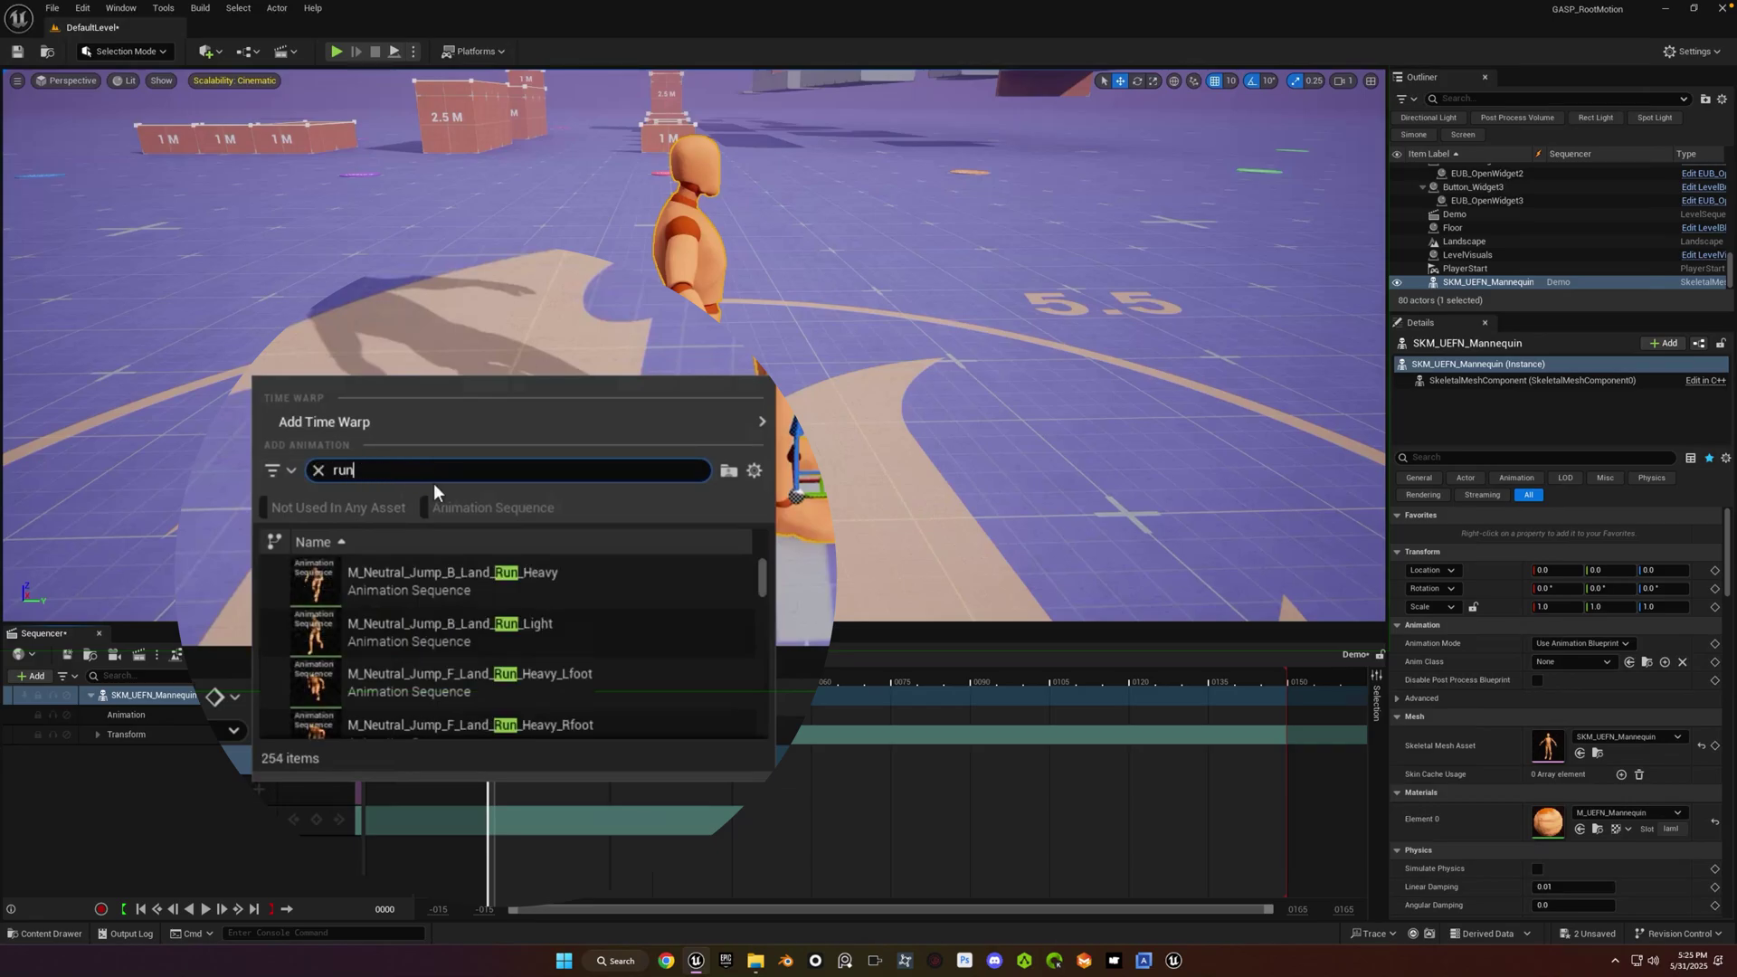
click(595, 683)
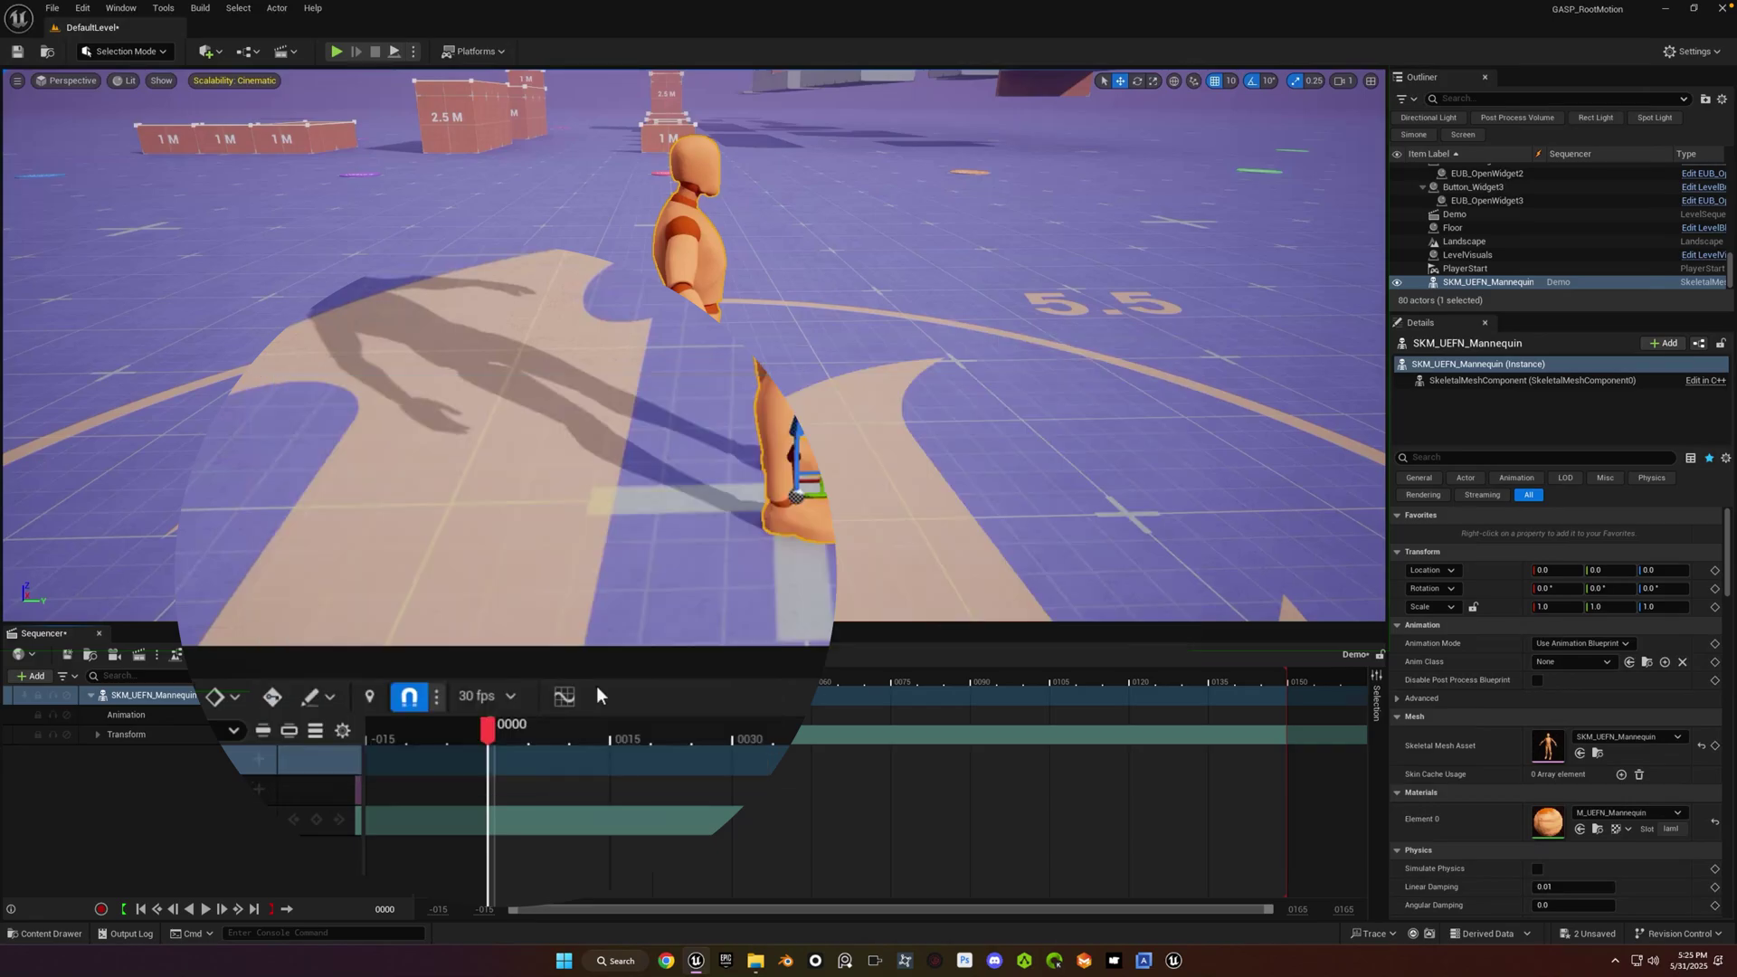
key(space)
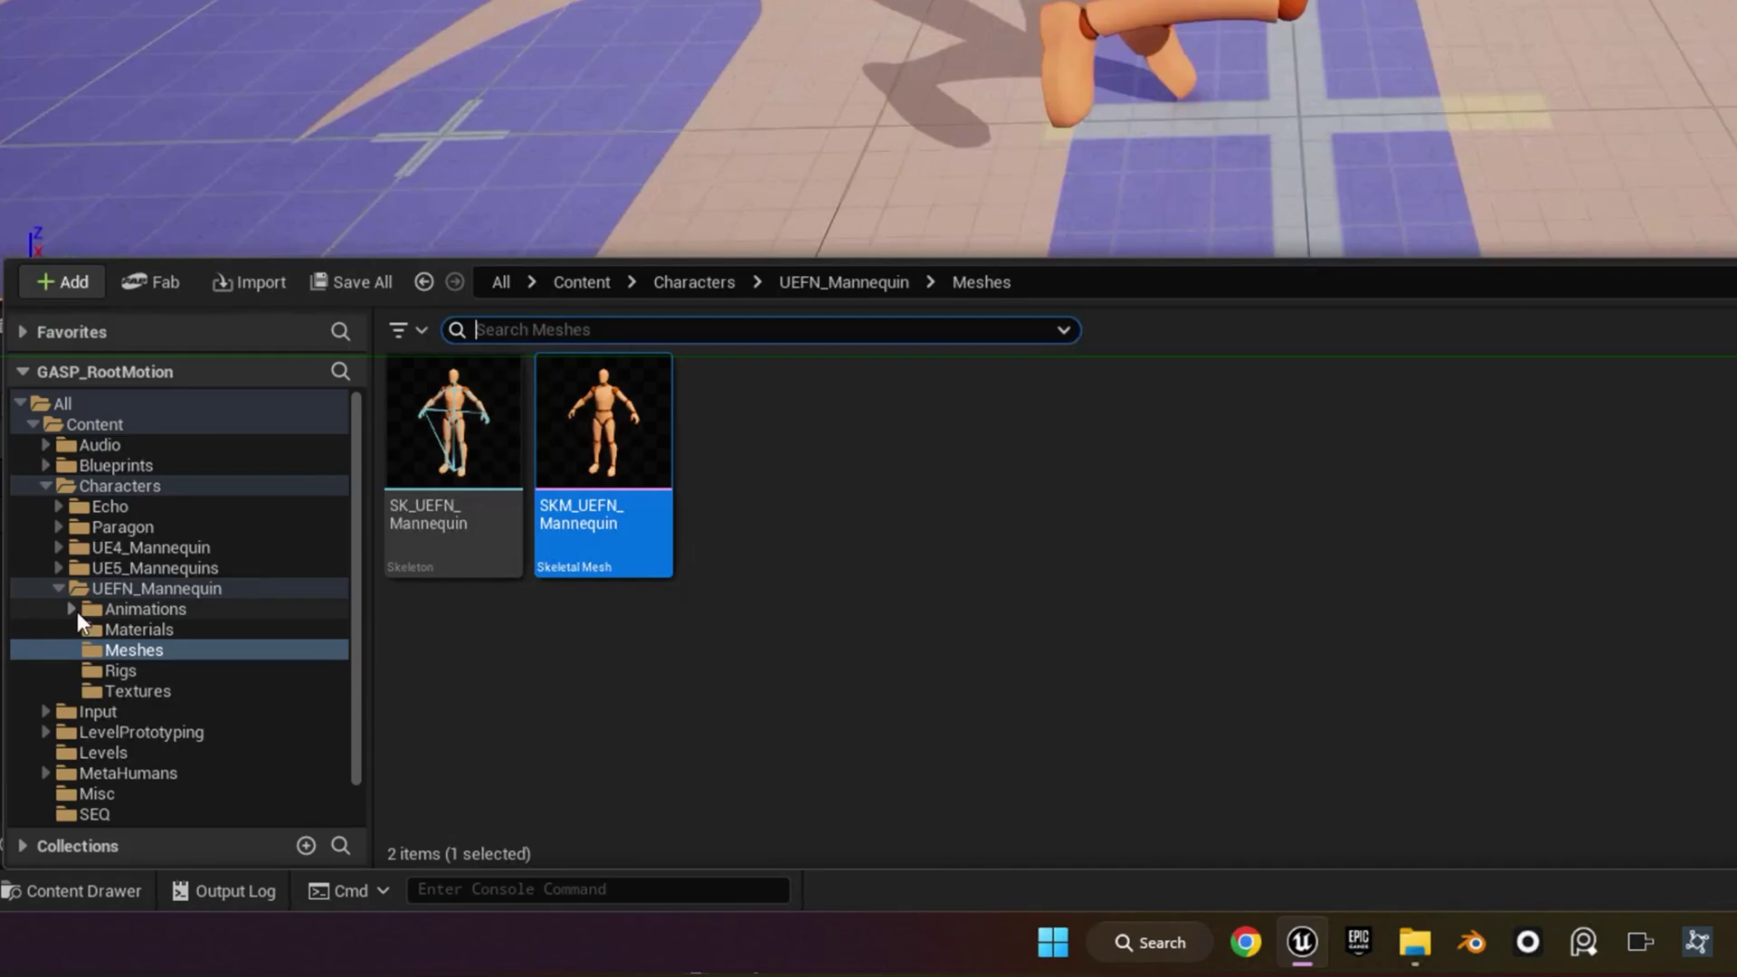
Filter the UEFN_Mannequin Animations folder to show only Animation Sequences
click(78, 612)
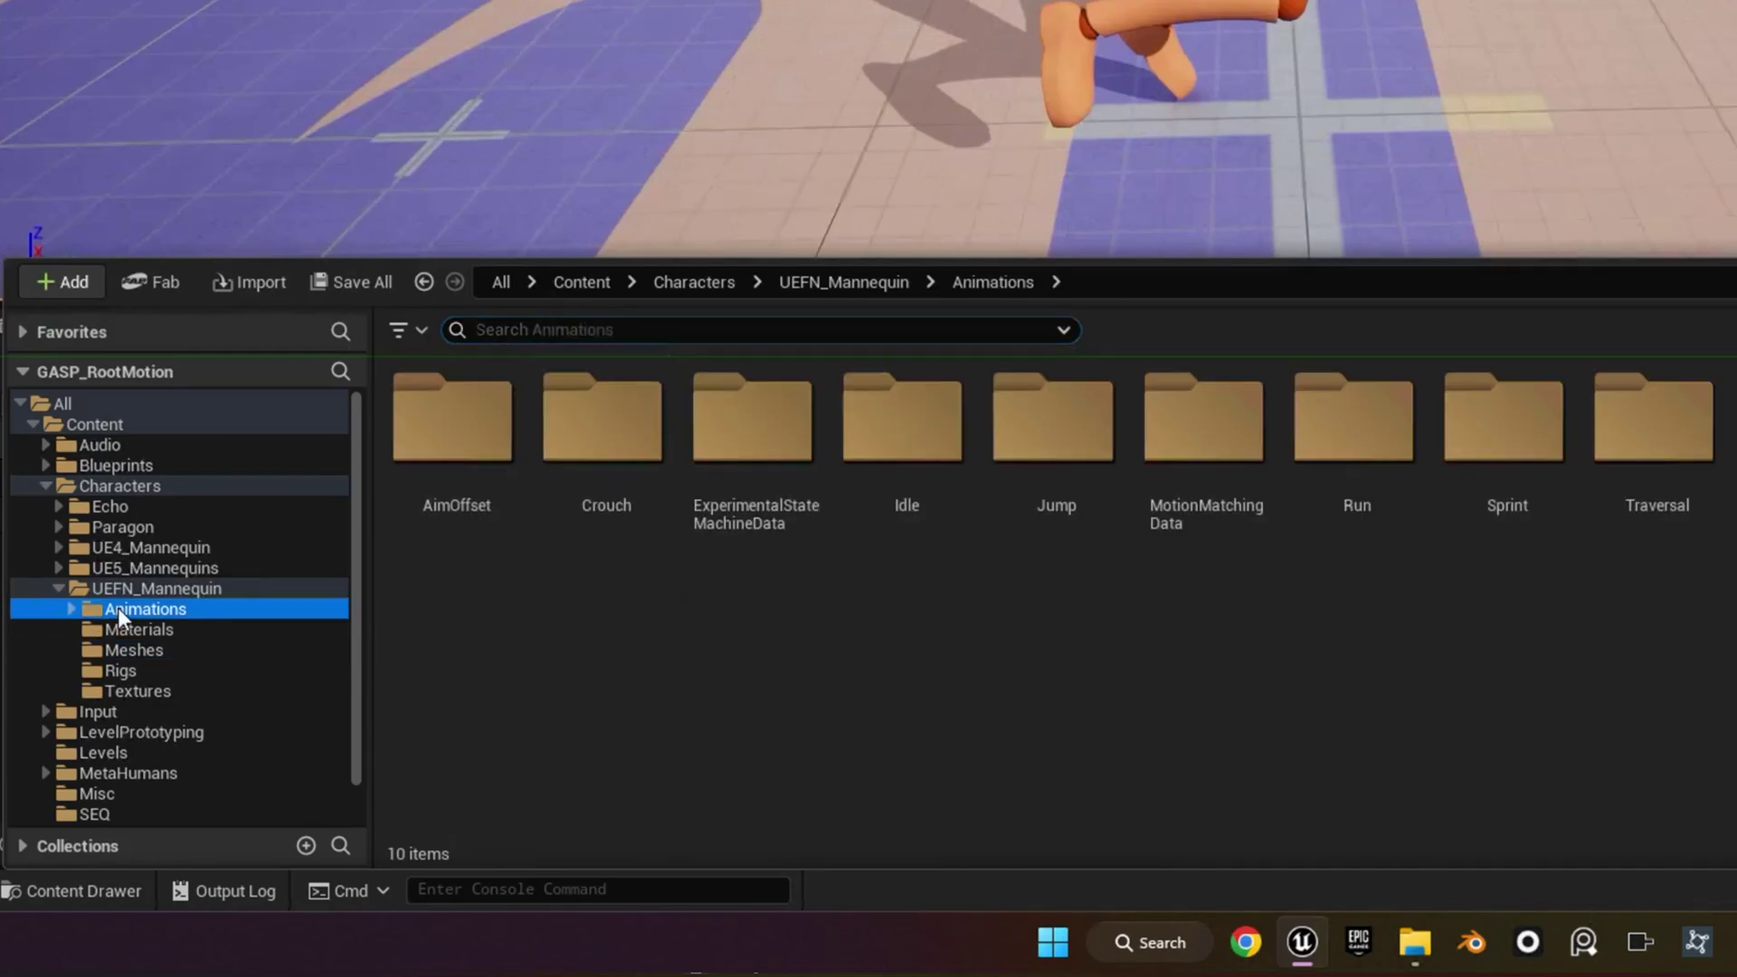
click(412, 331)
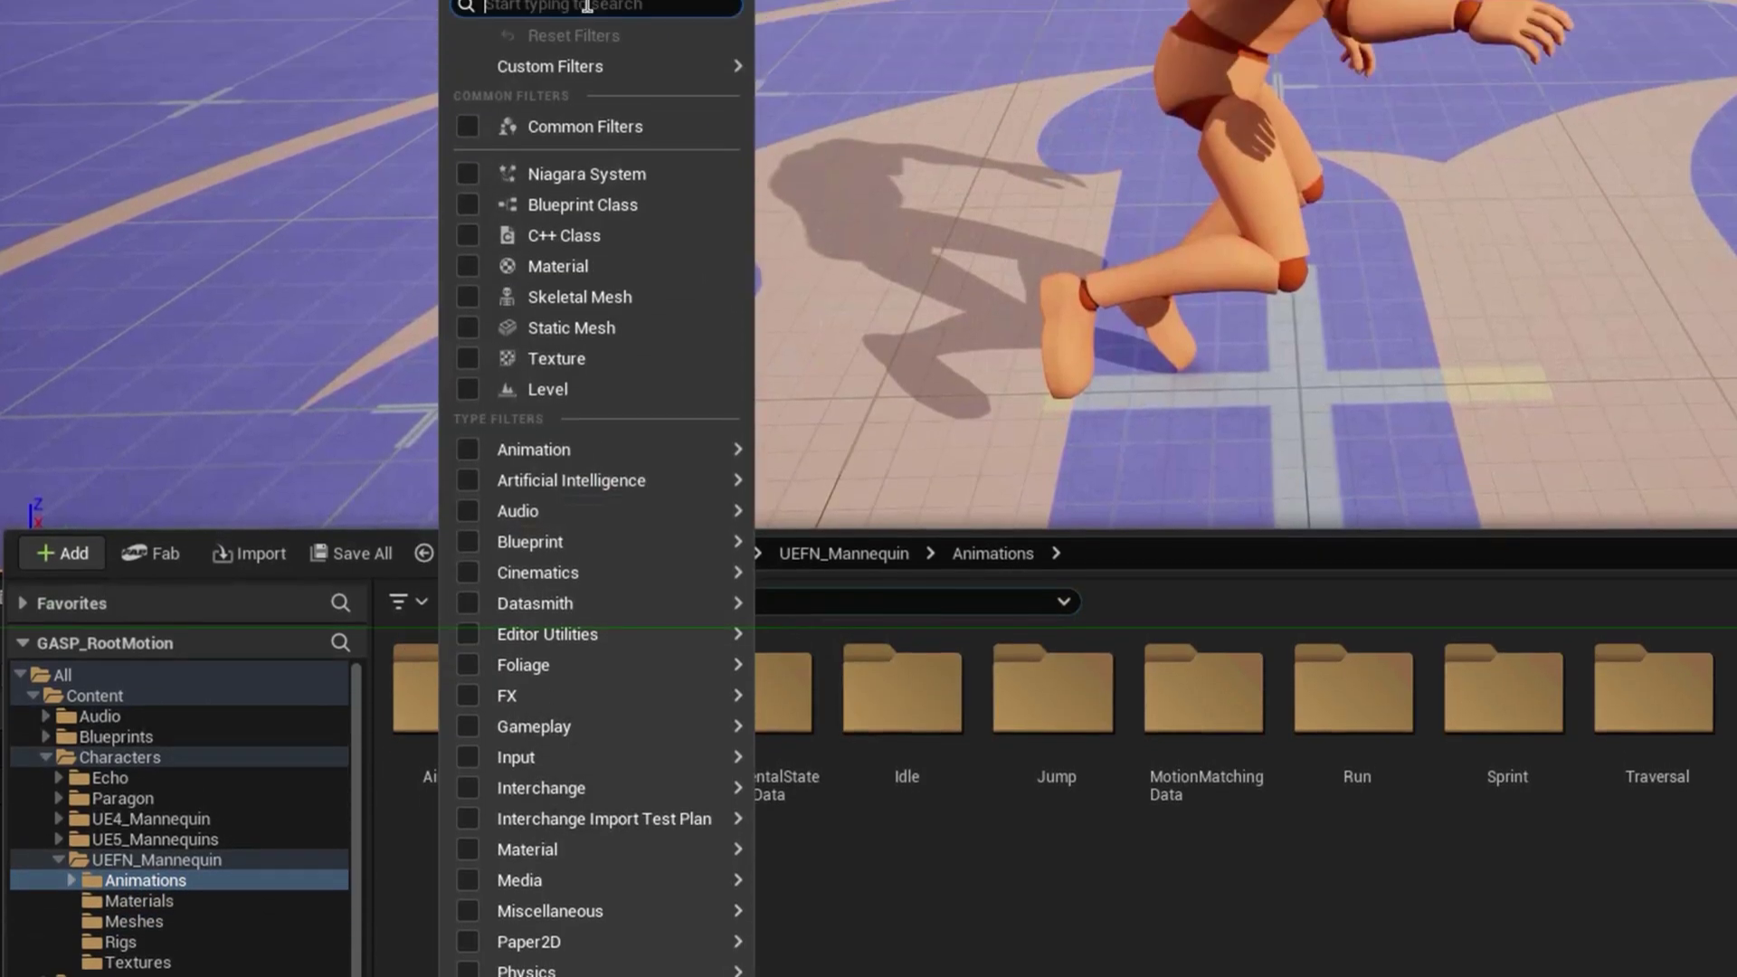
text(animation seq)
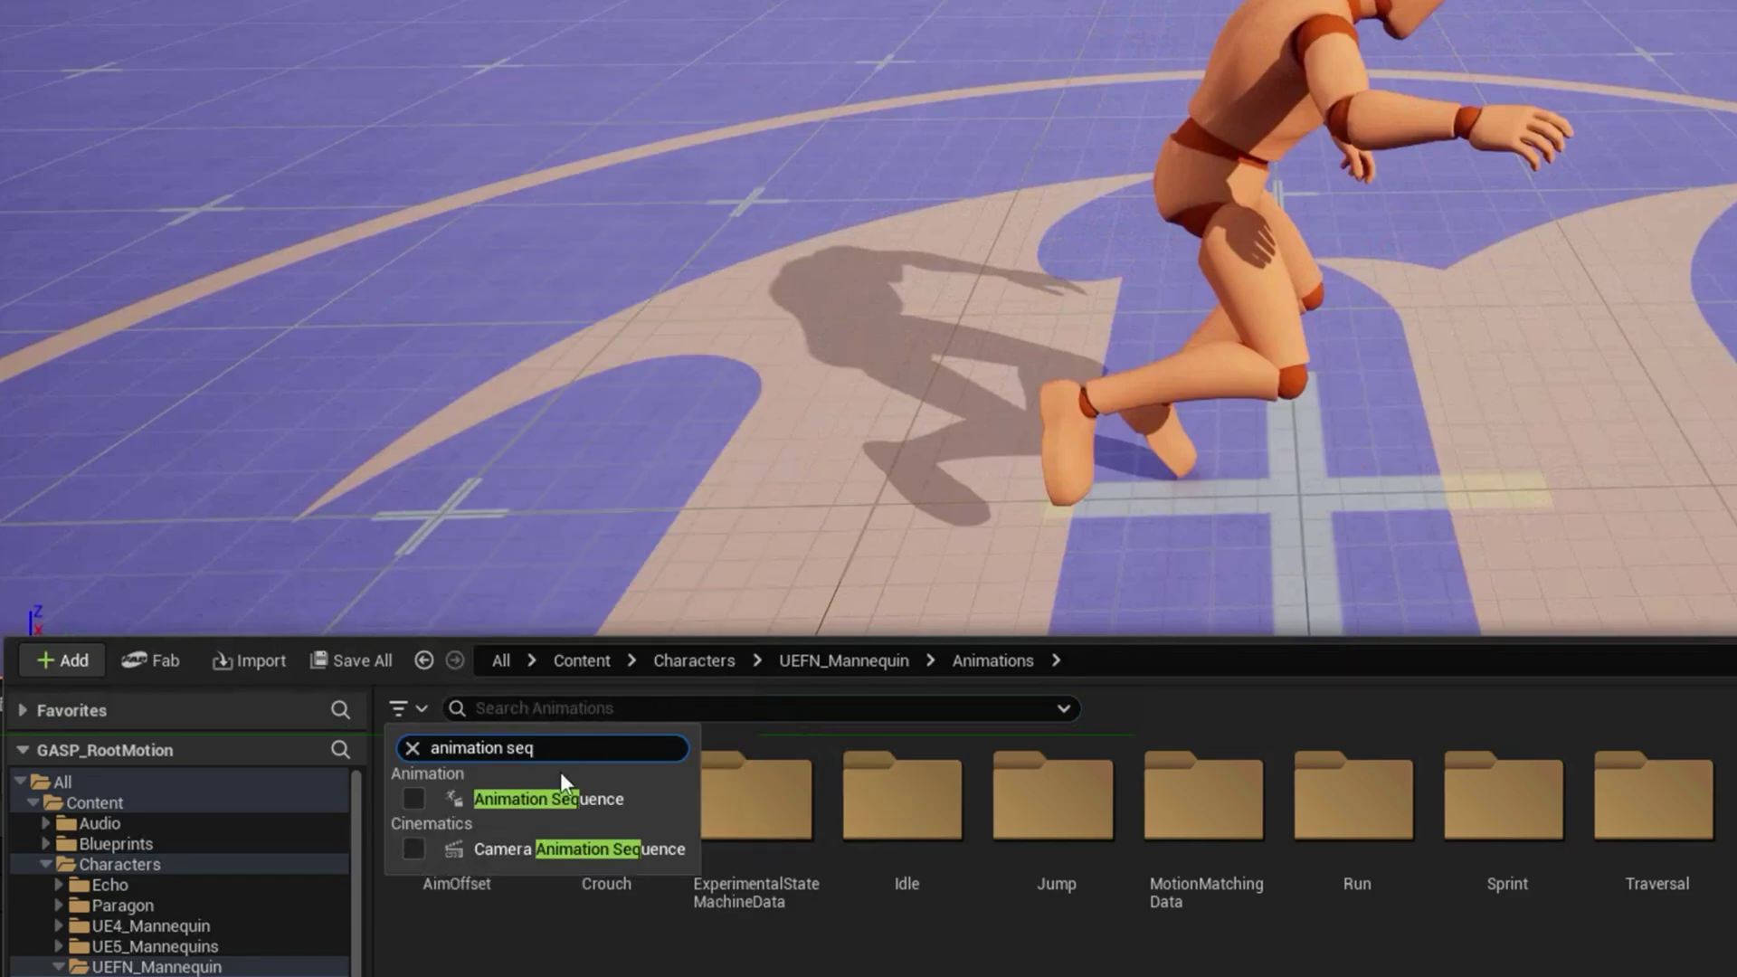
click(413, 796)
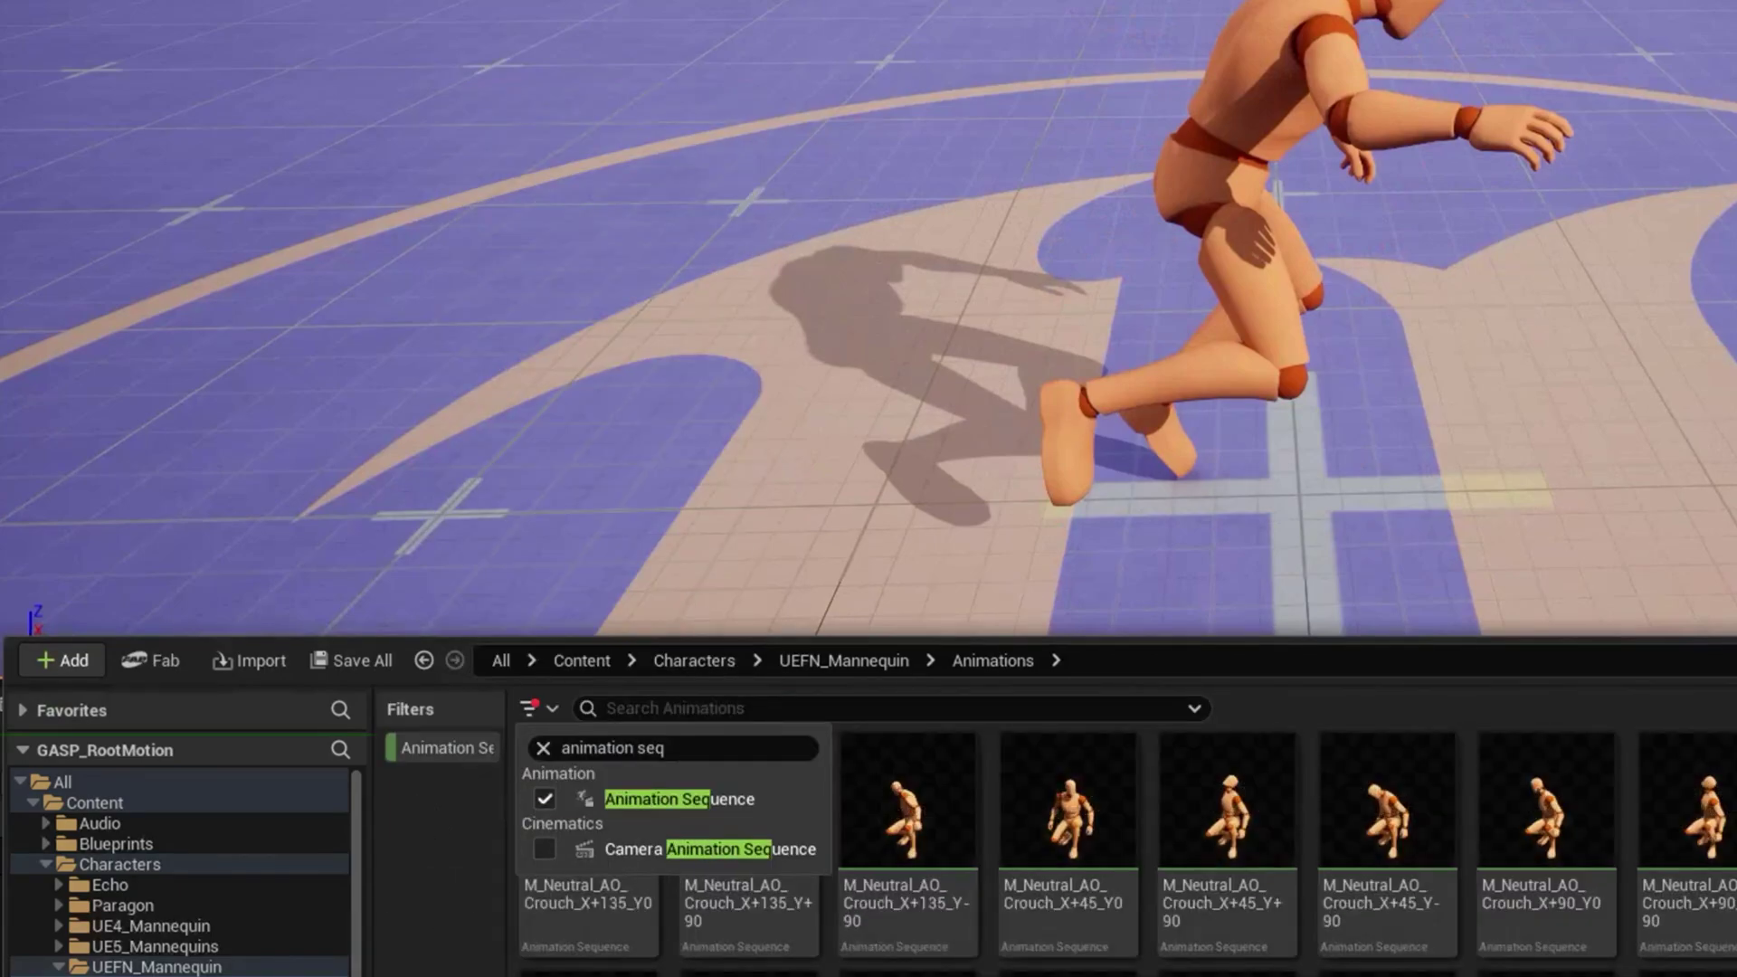
key(Escape)
Select all 887 animation sequences and open them in the Property Matrix
click(589, 818)
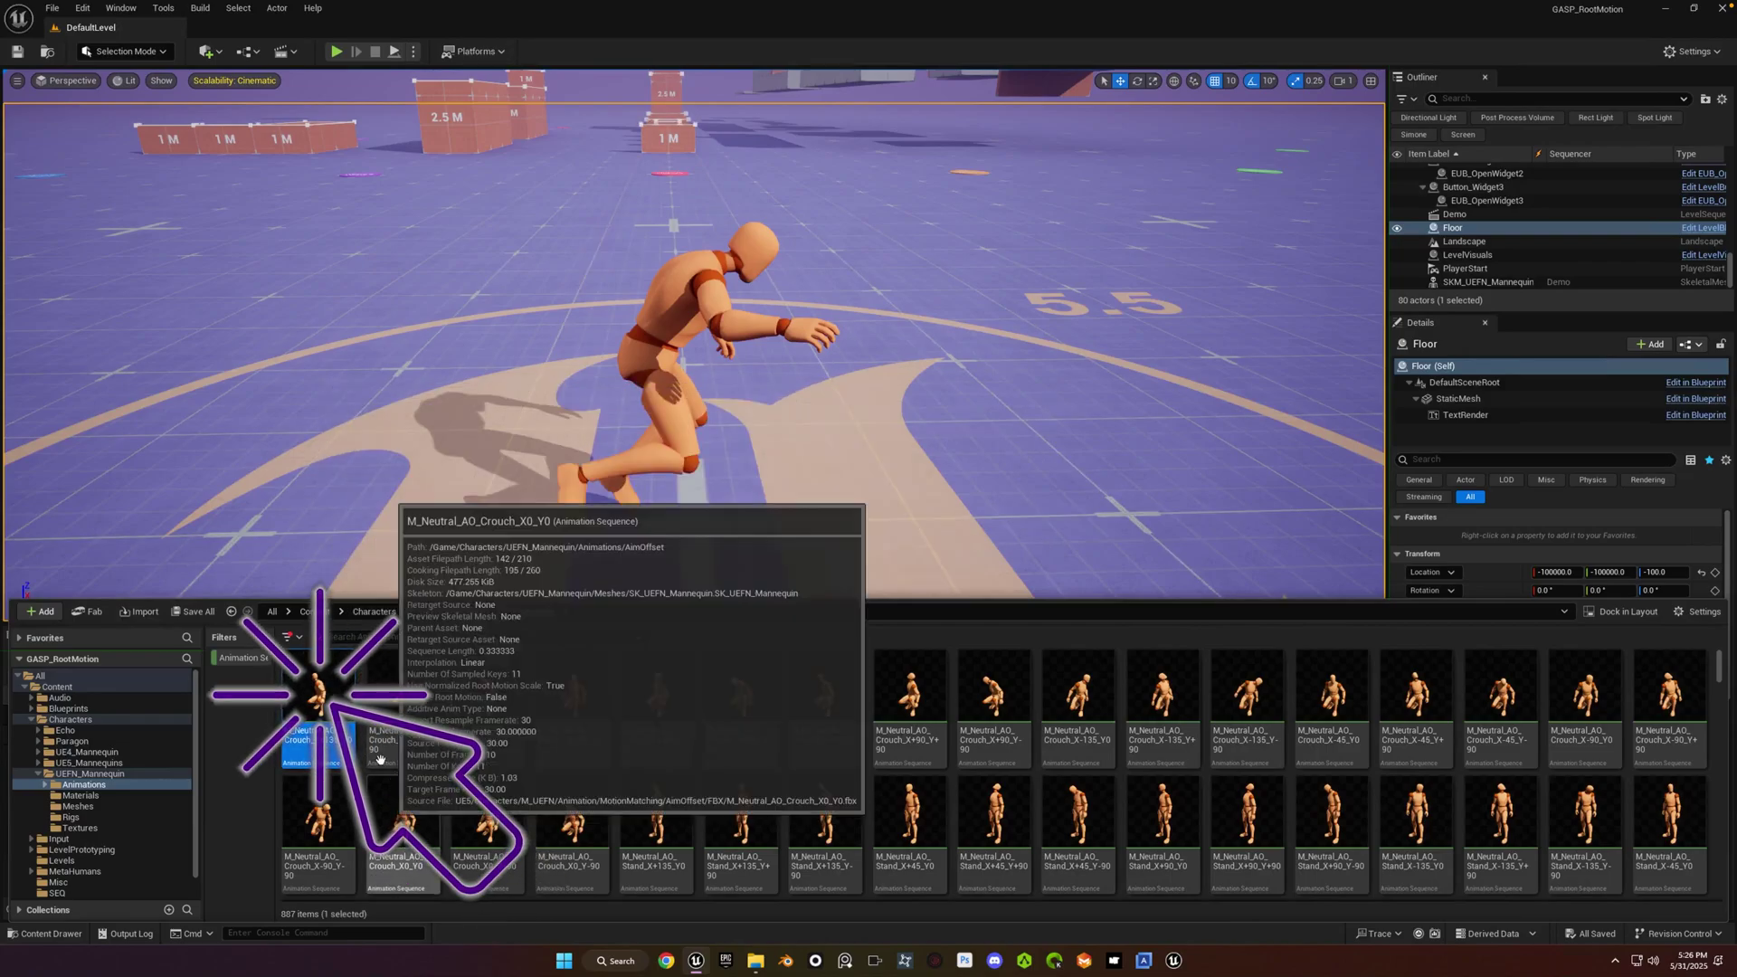
key(ctrl+a)
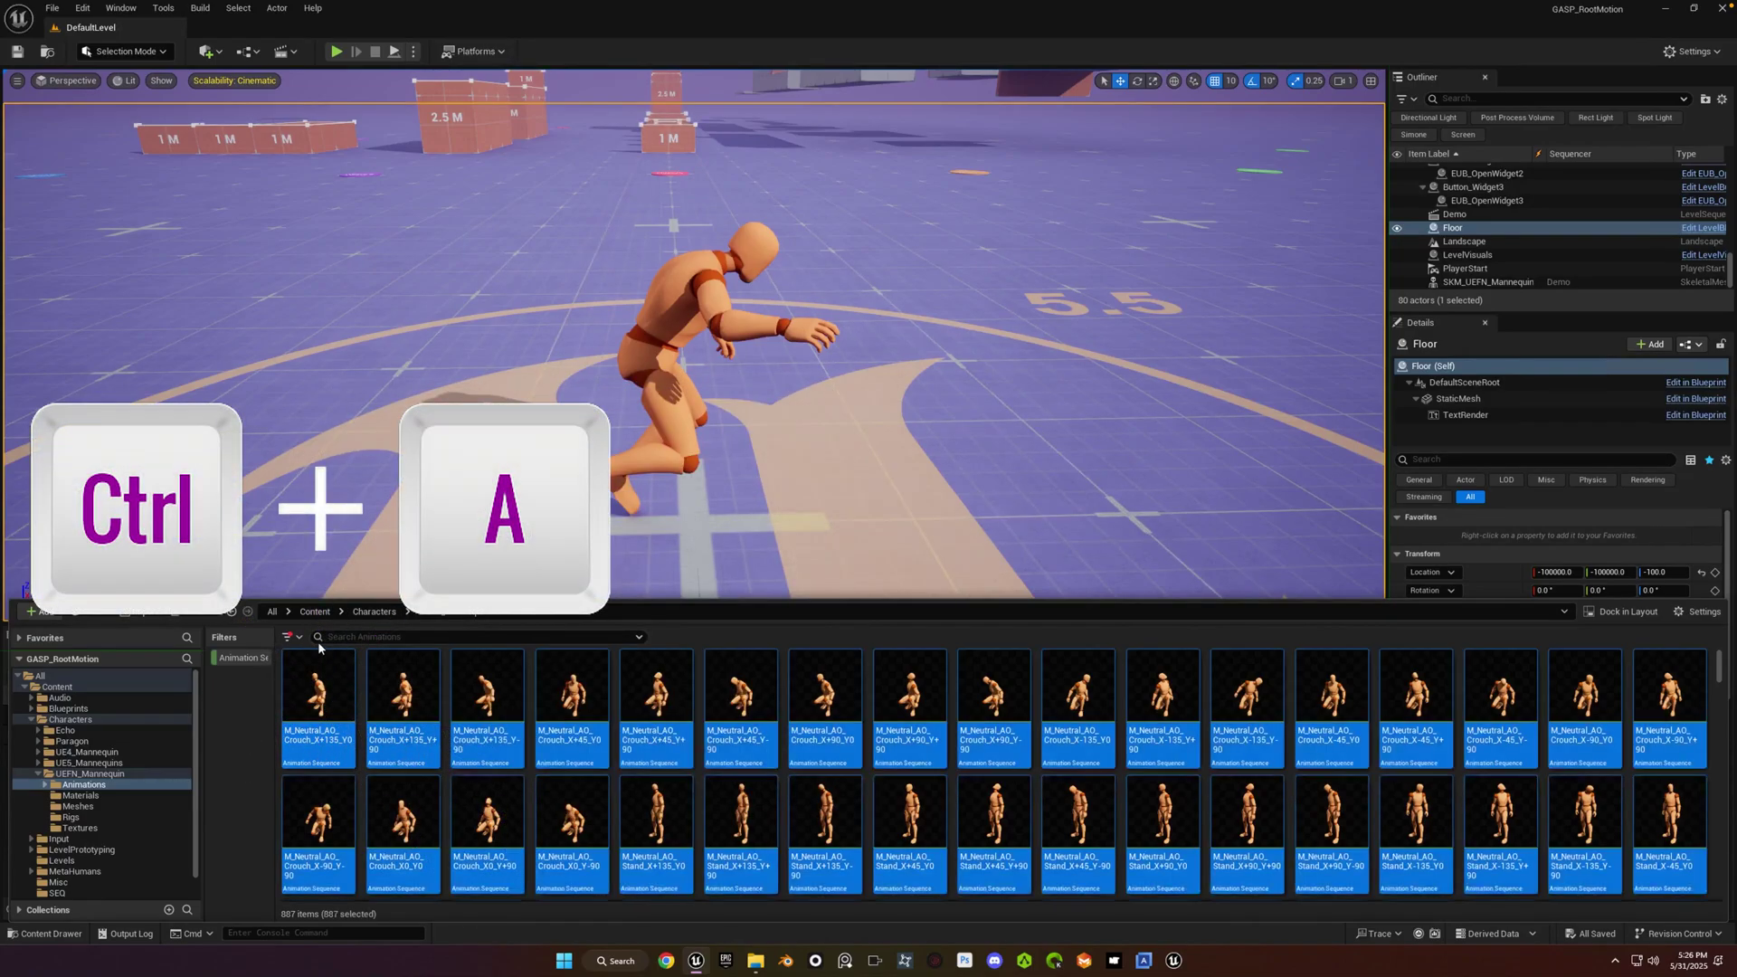
right_click(313, 659)
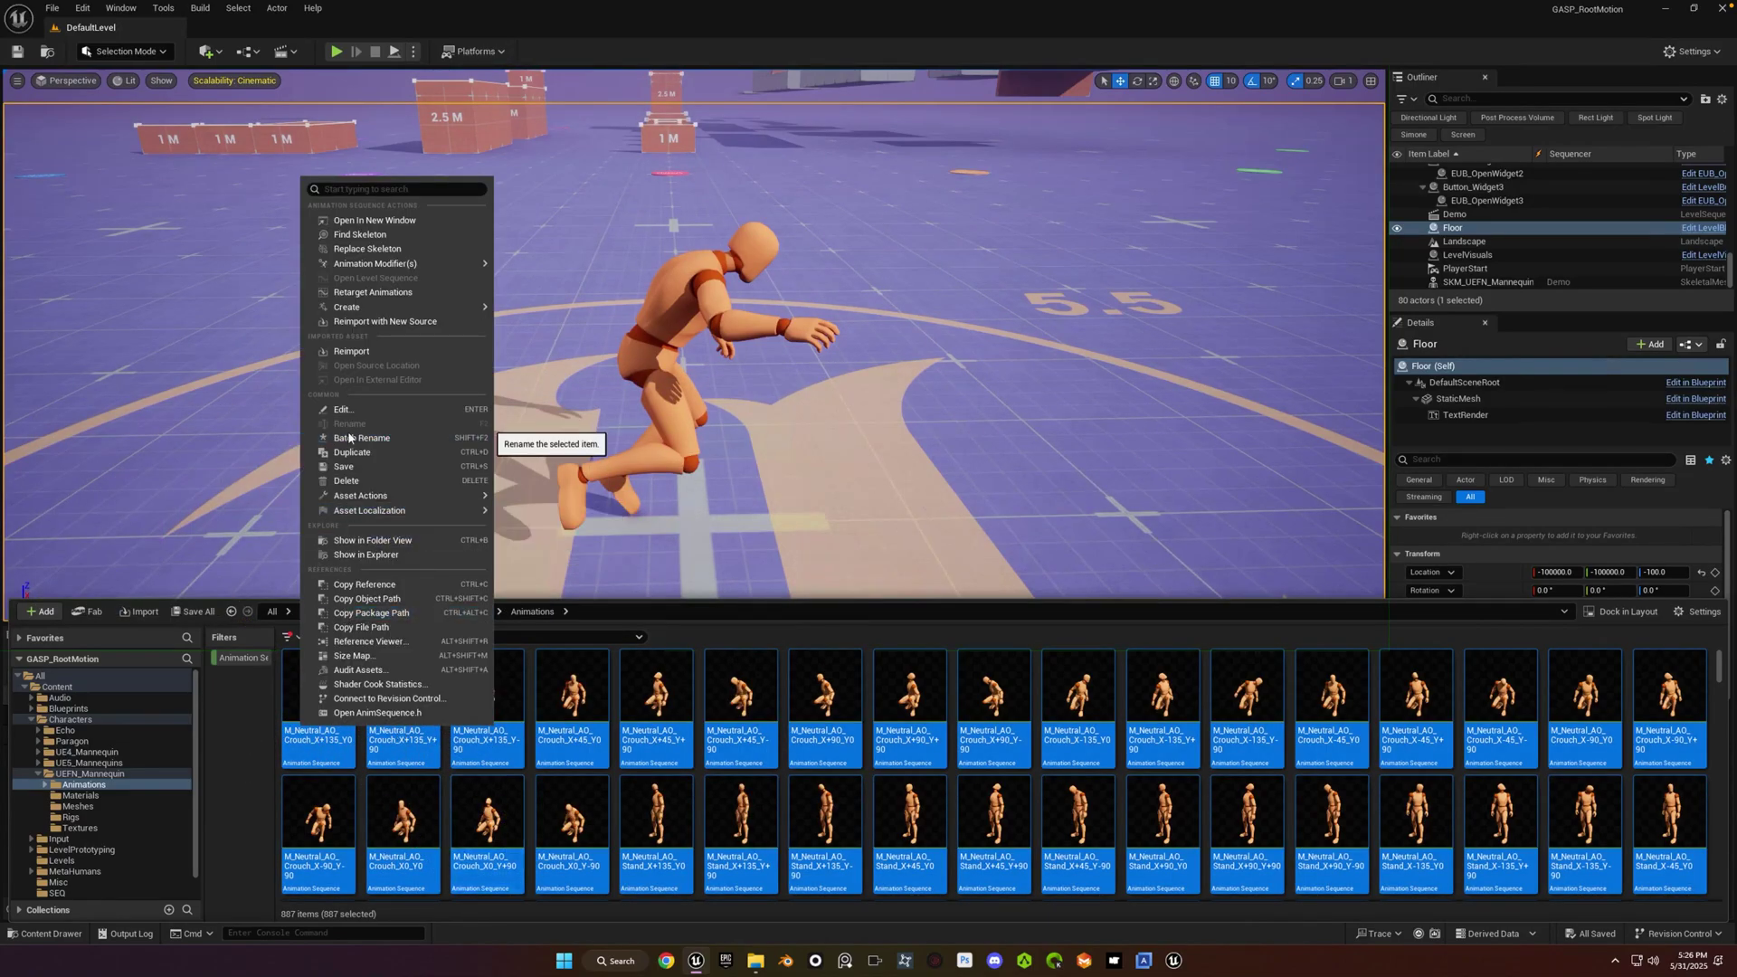
mouse_move(376, 493)
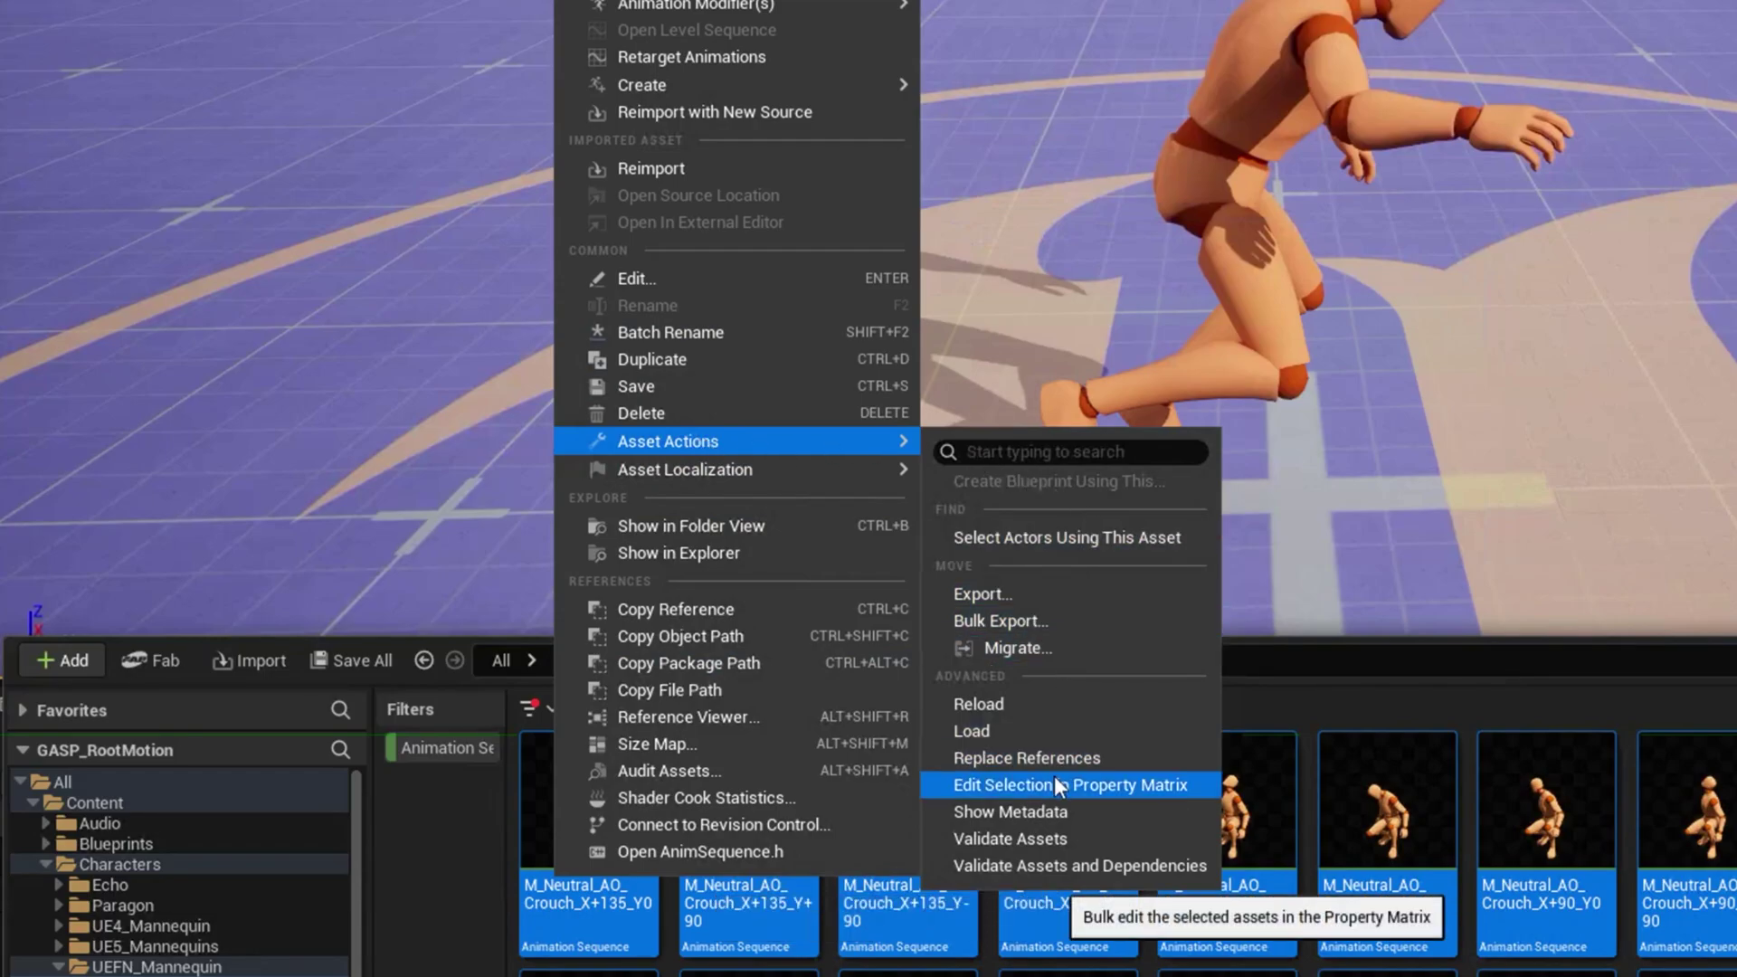
click(1056, 785)
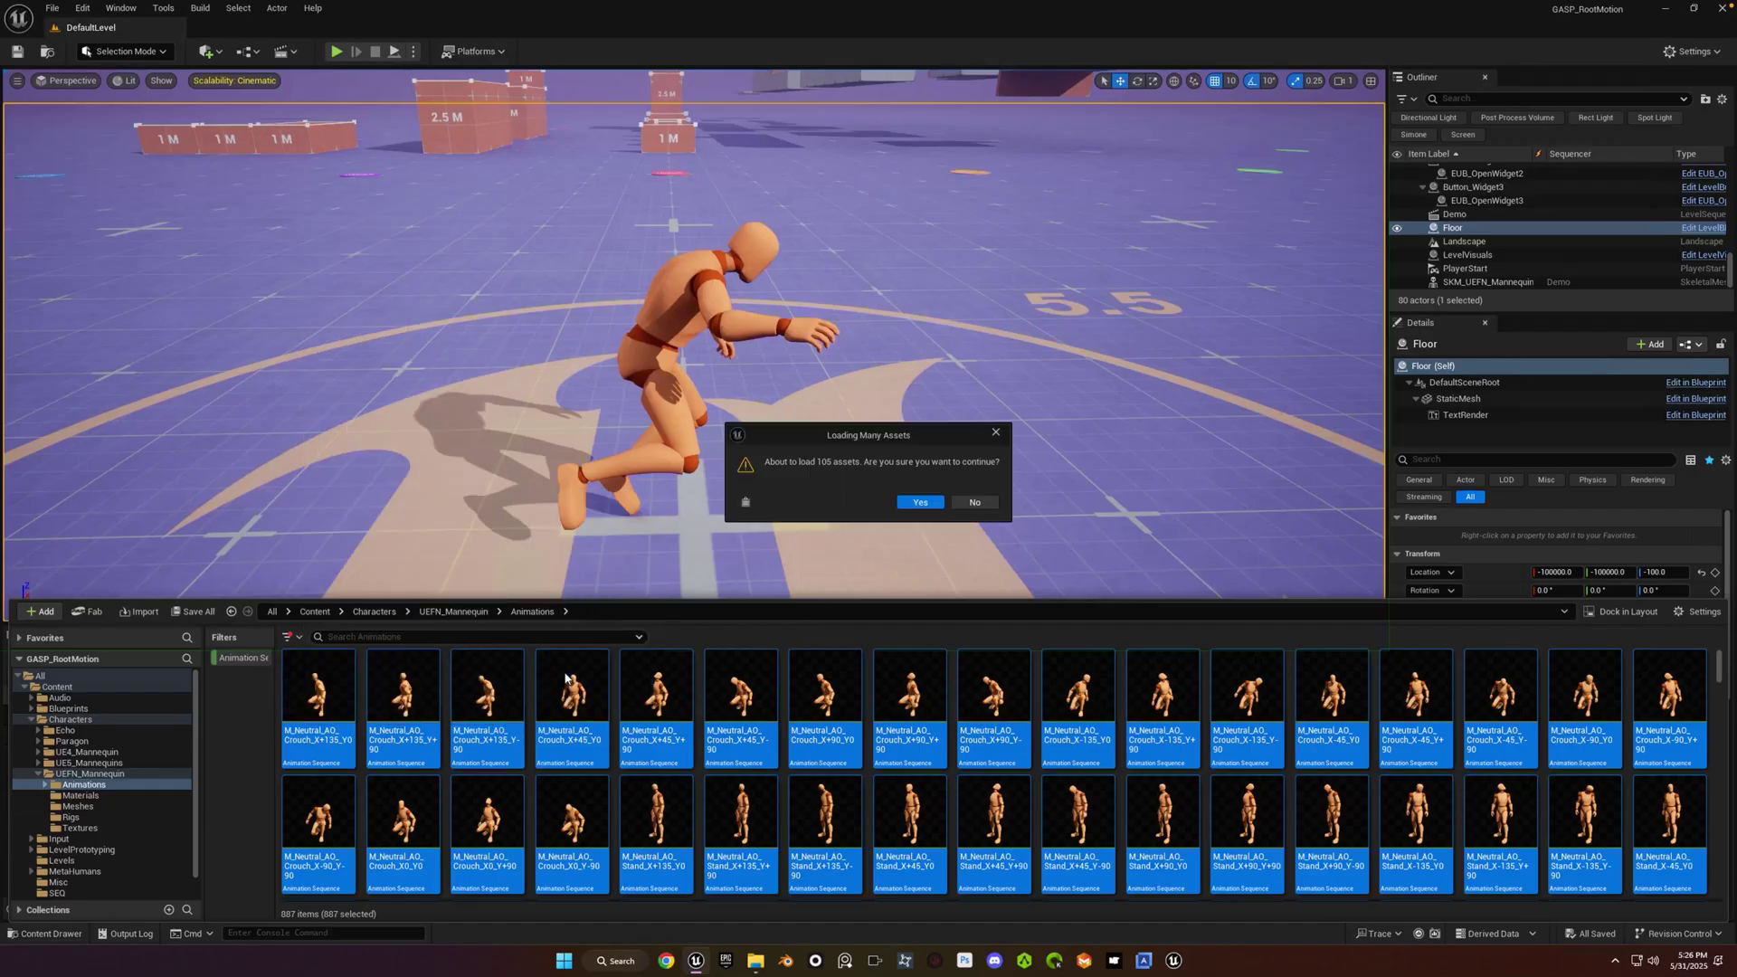
click(919, 499)
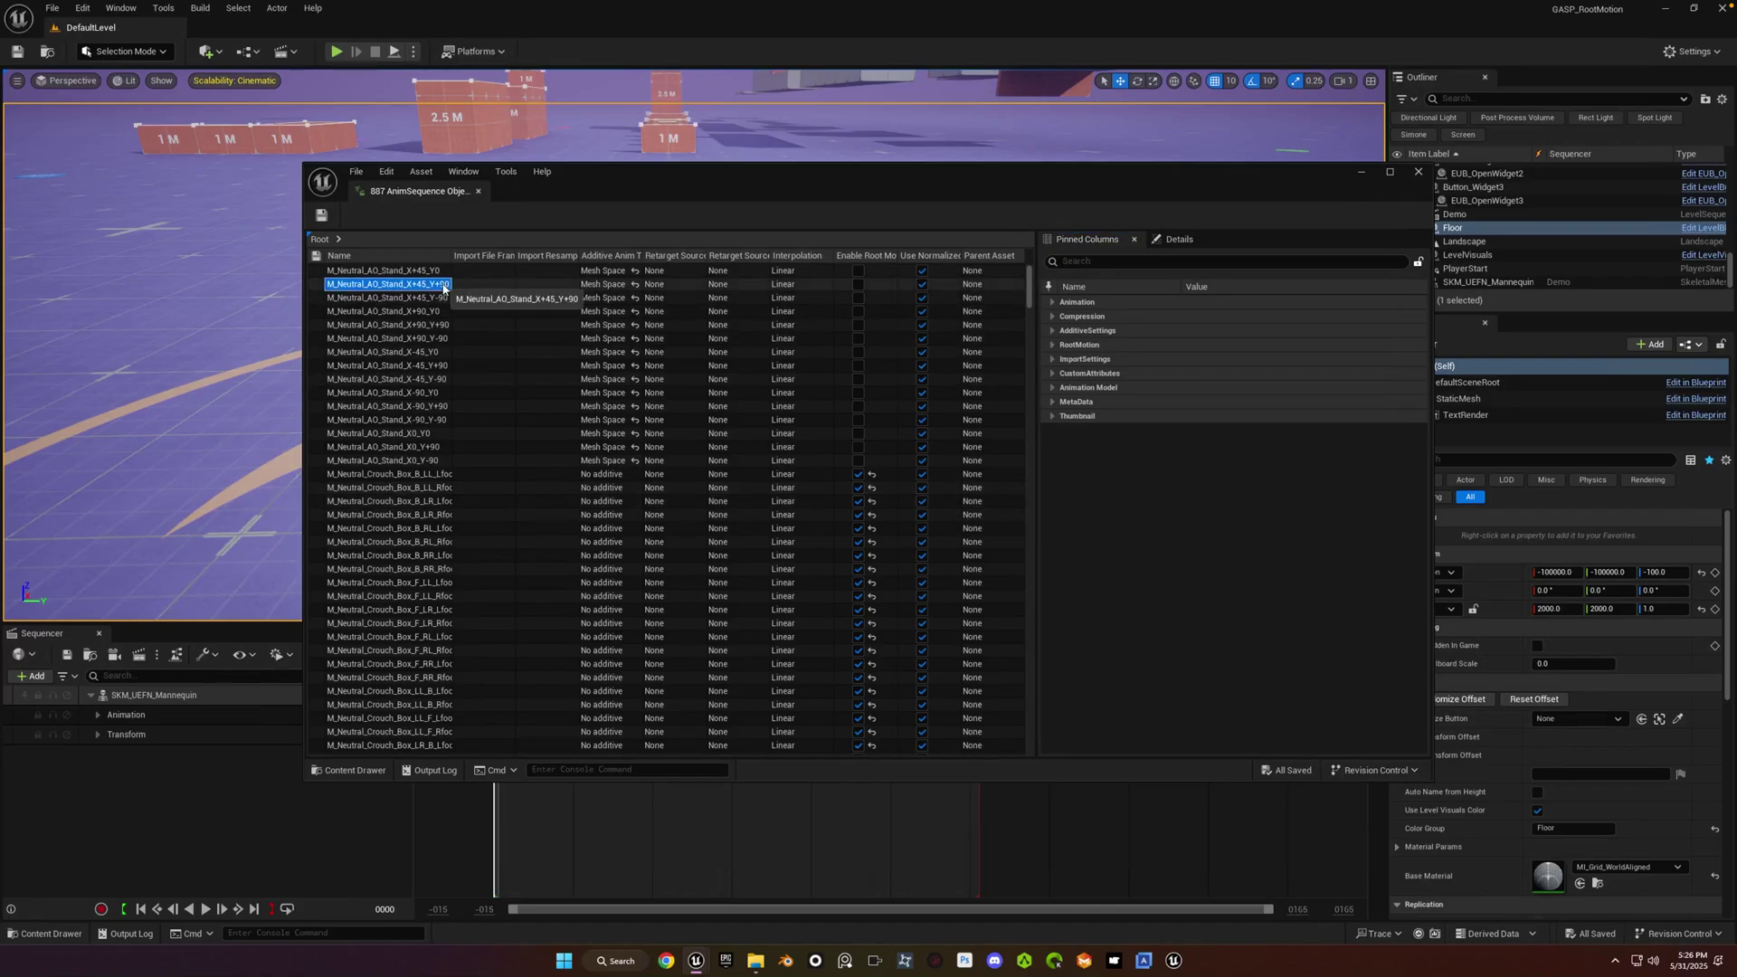
Turn on Enable Root Motion for every sequence in the matrix and save them
key(ctrl+a)
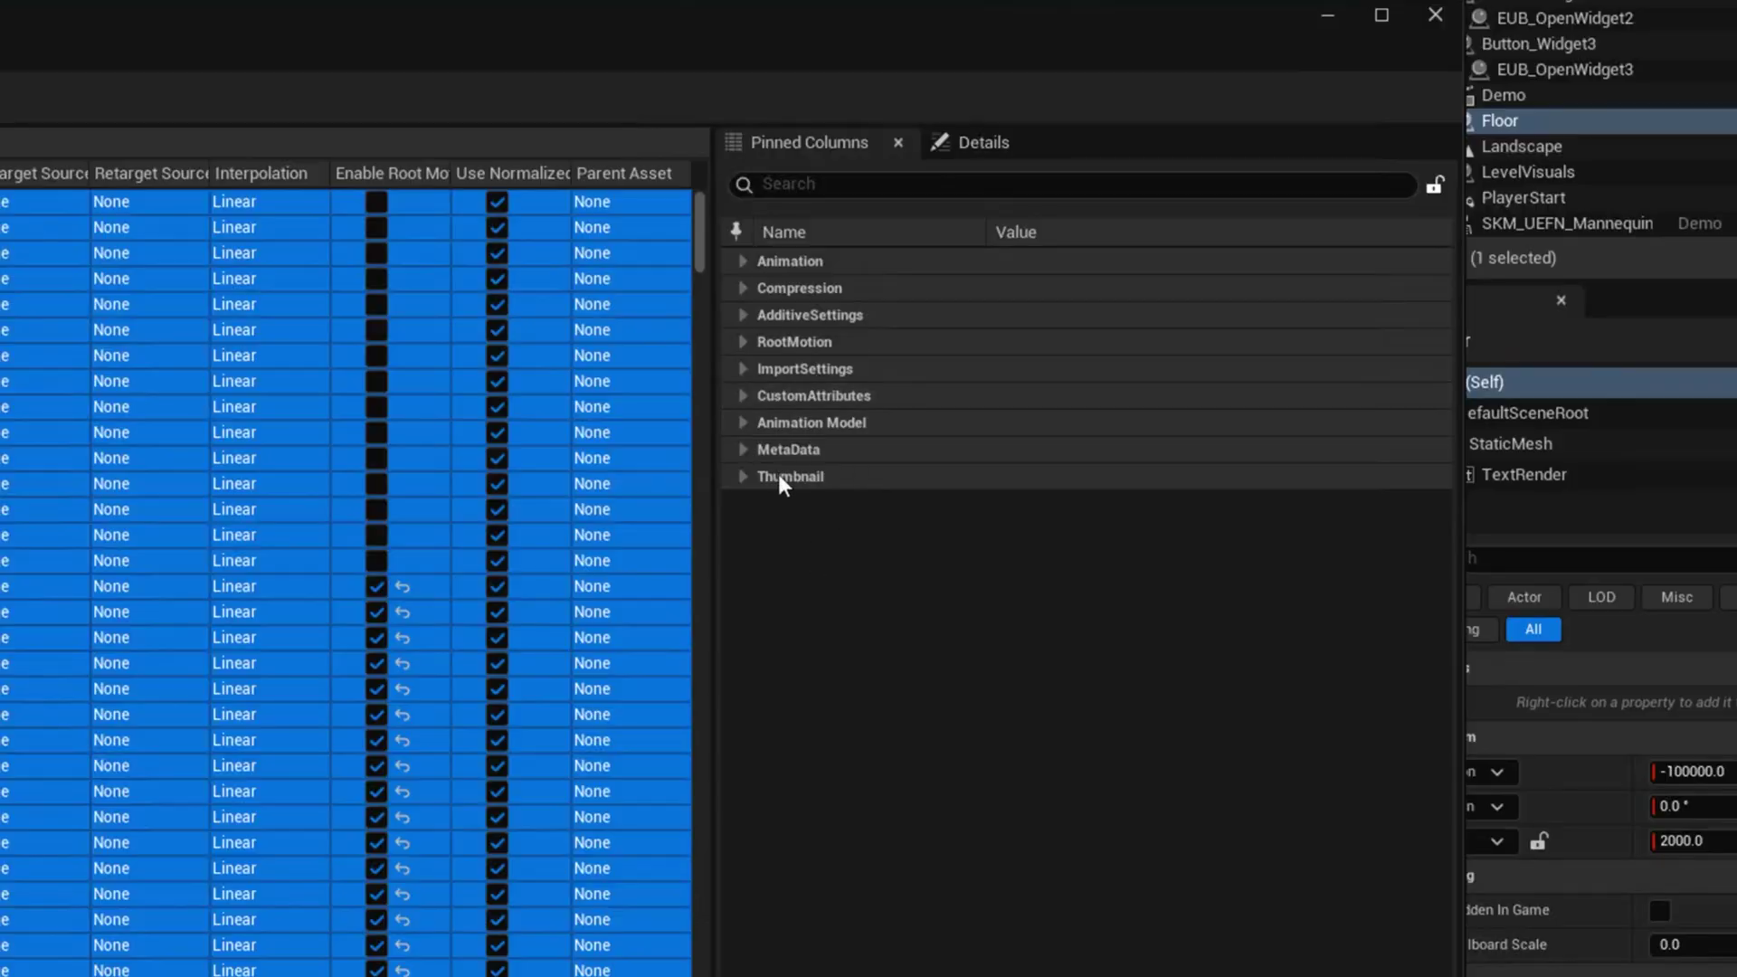
click(741, 342)
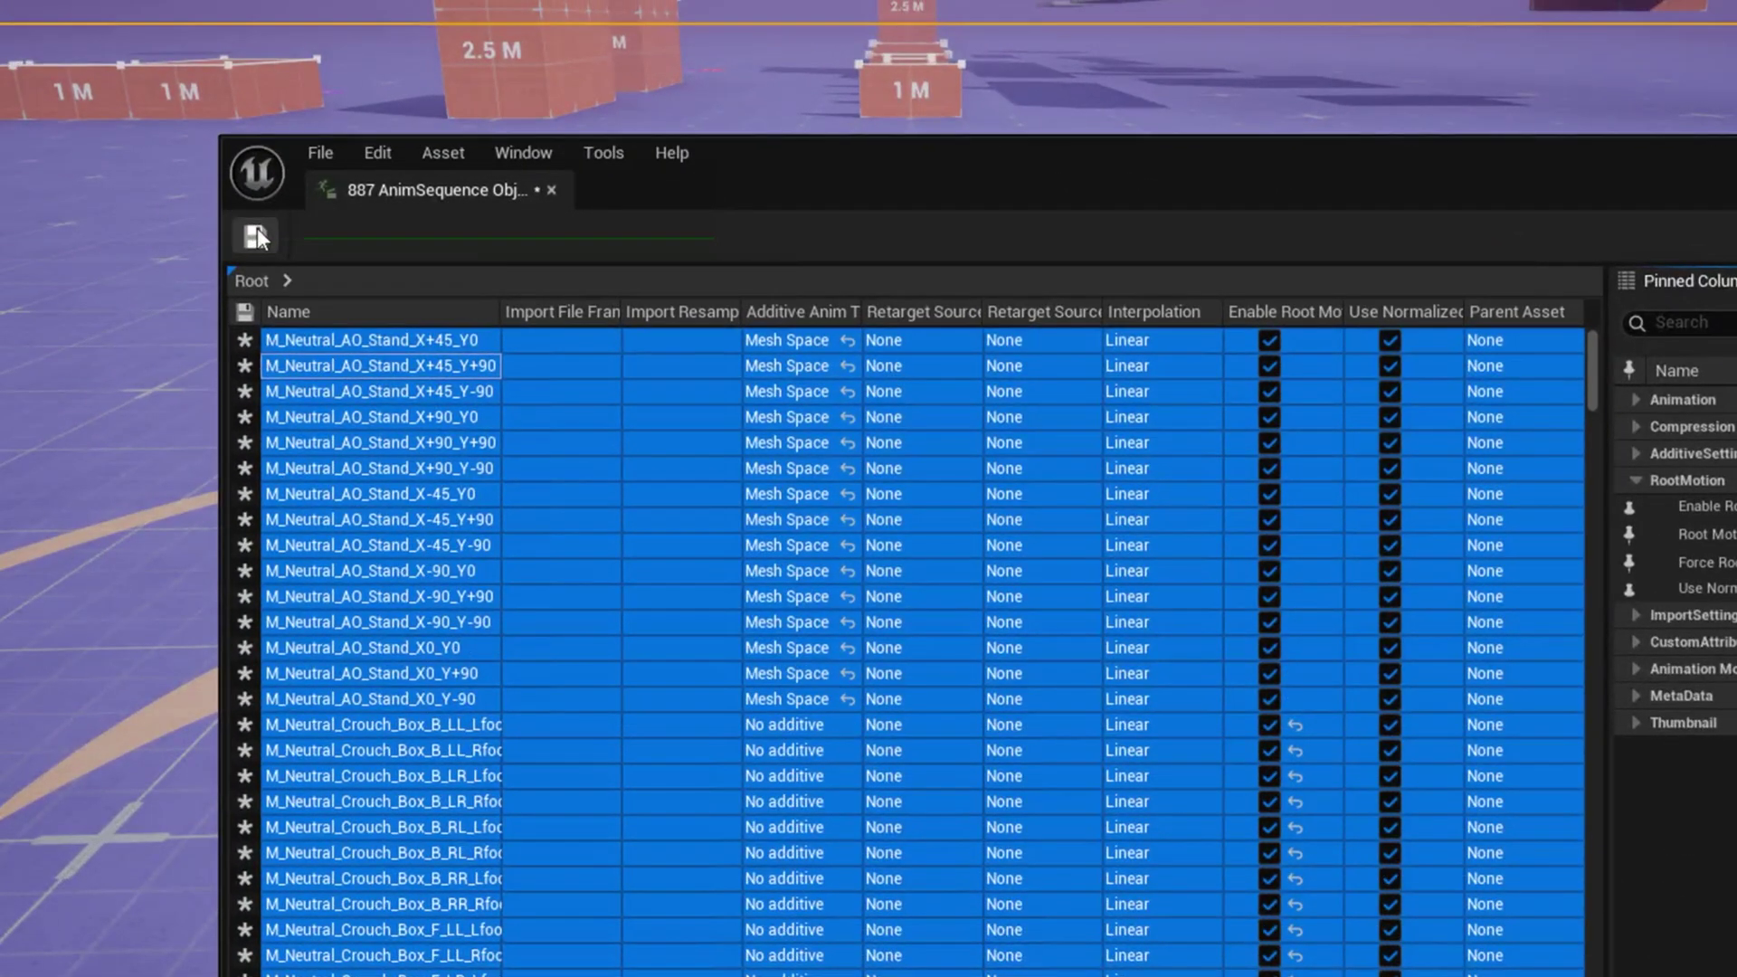
click(257, 232)
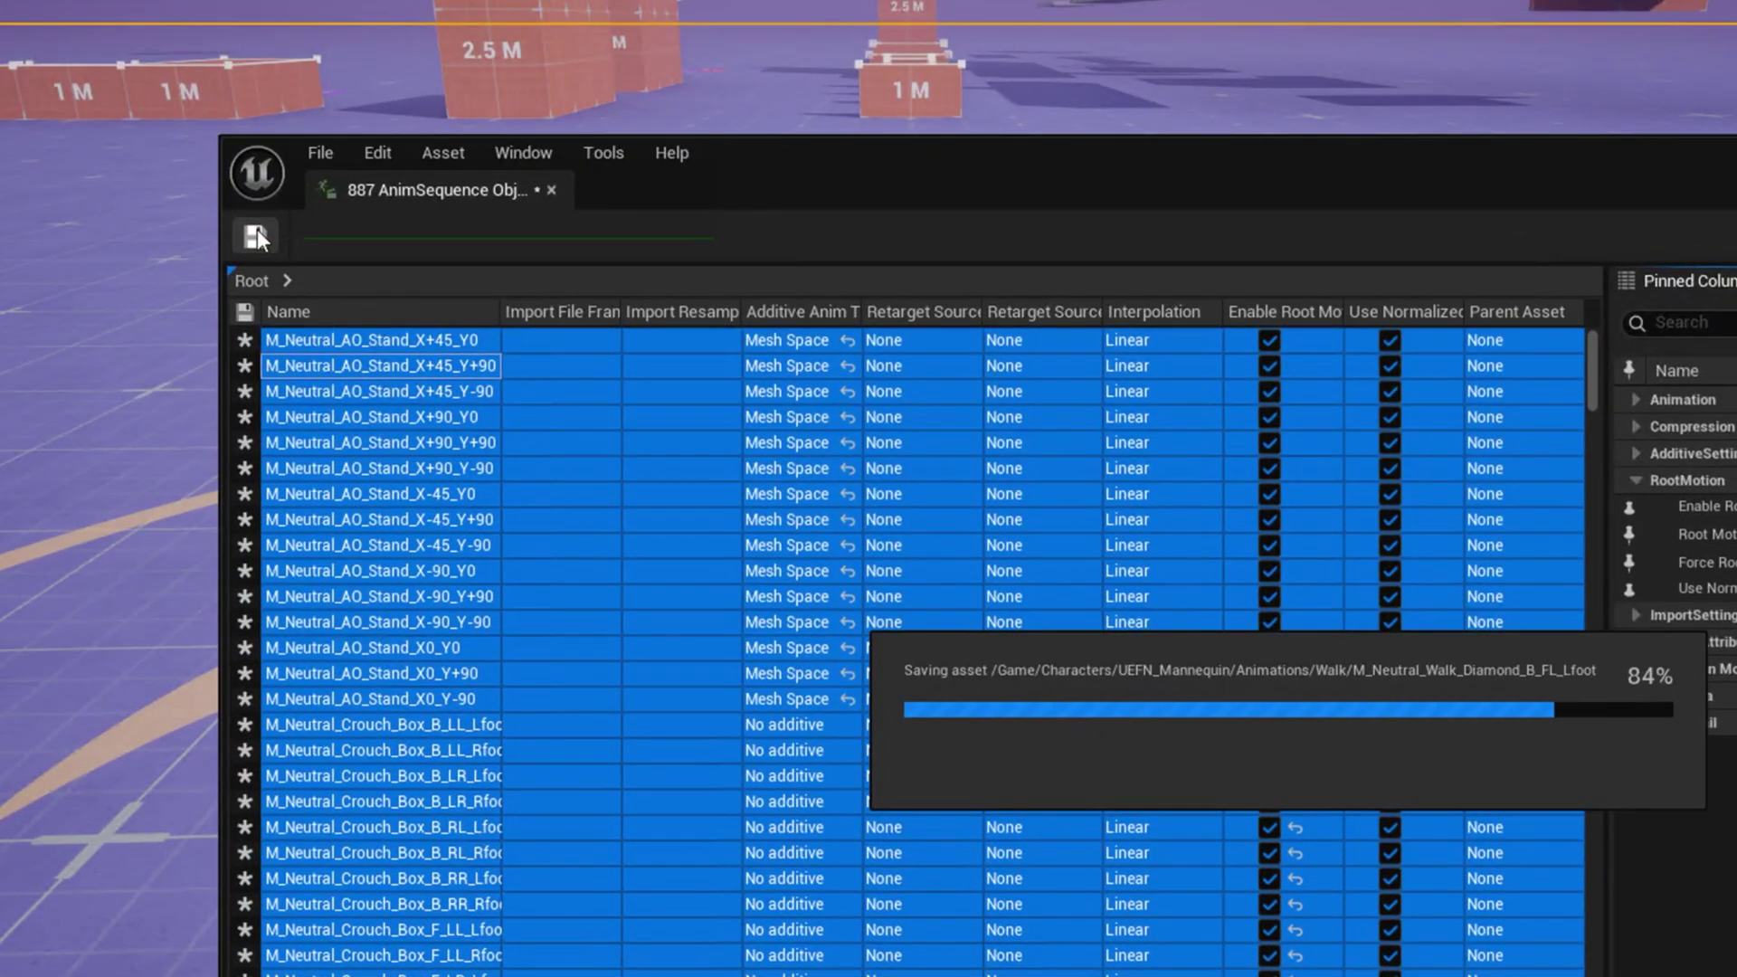
Close the Property Matrix and play the Demo sequence to watch the root-motion run
click(1417, 173)
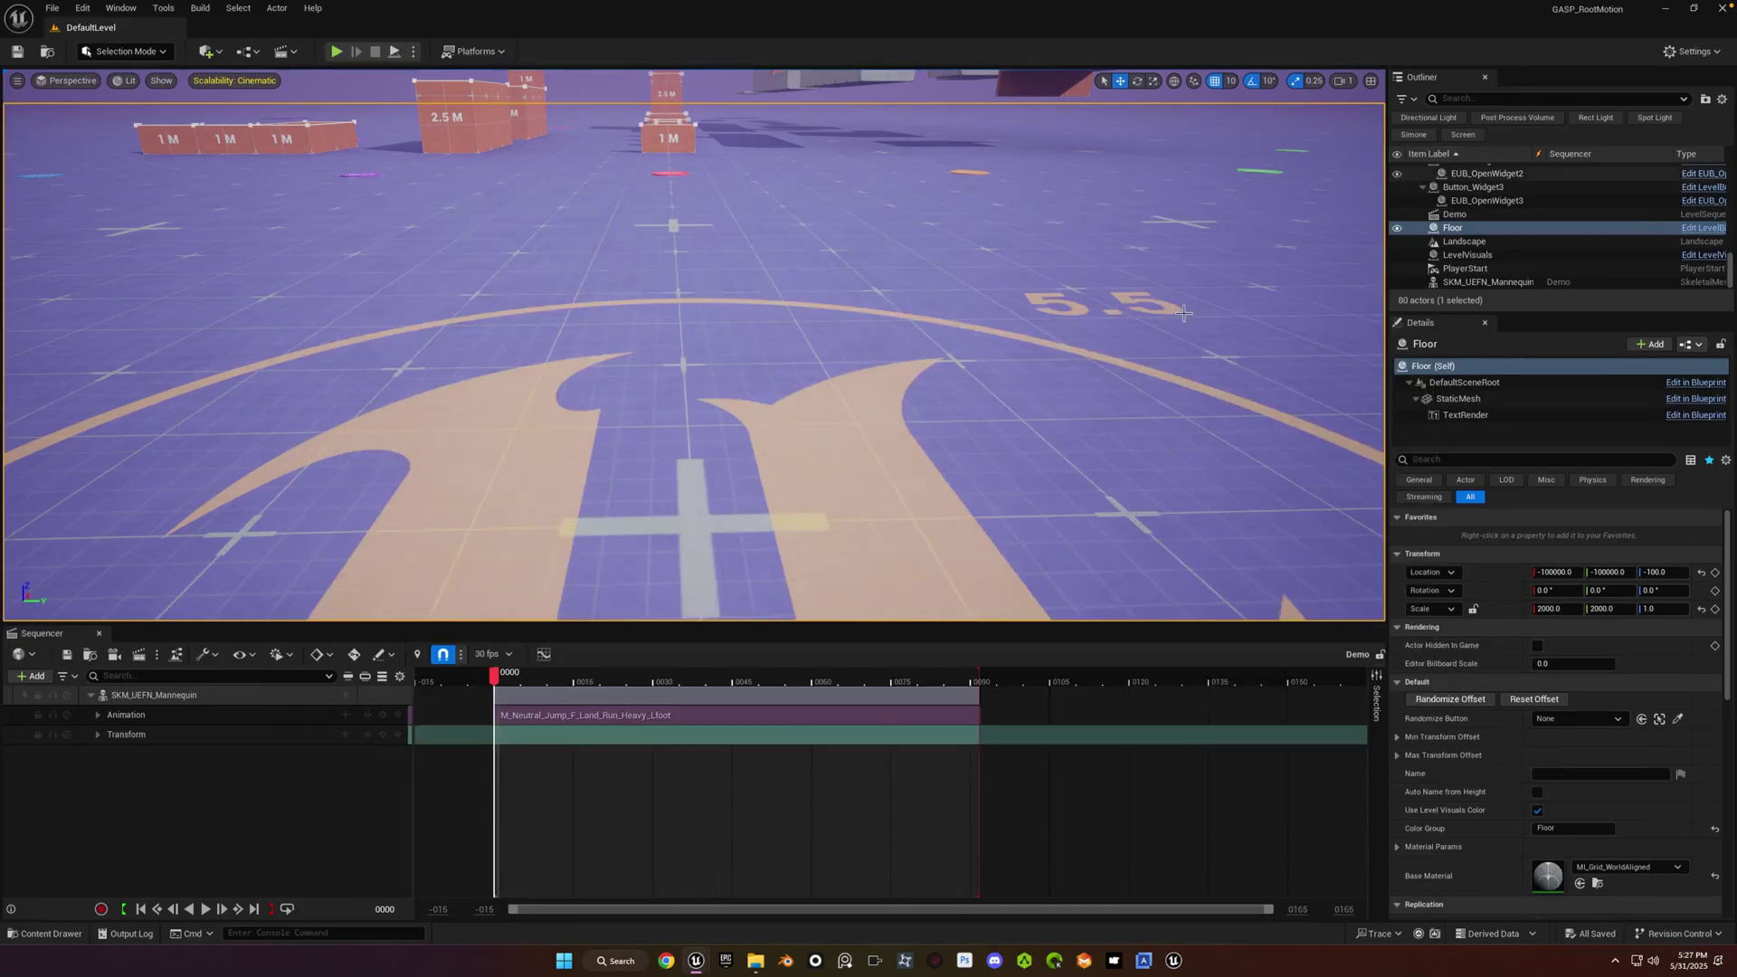
key(space)
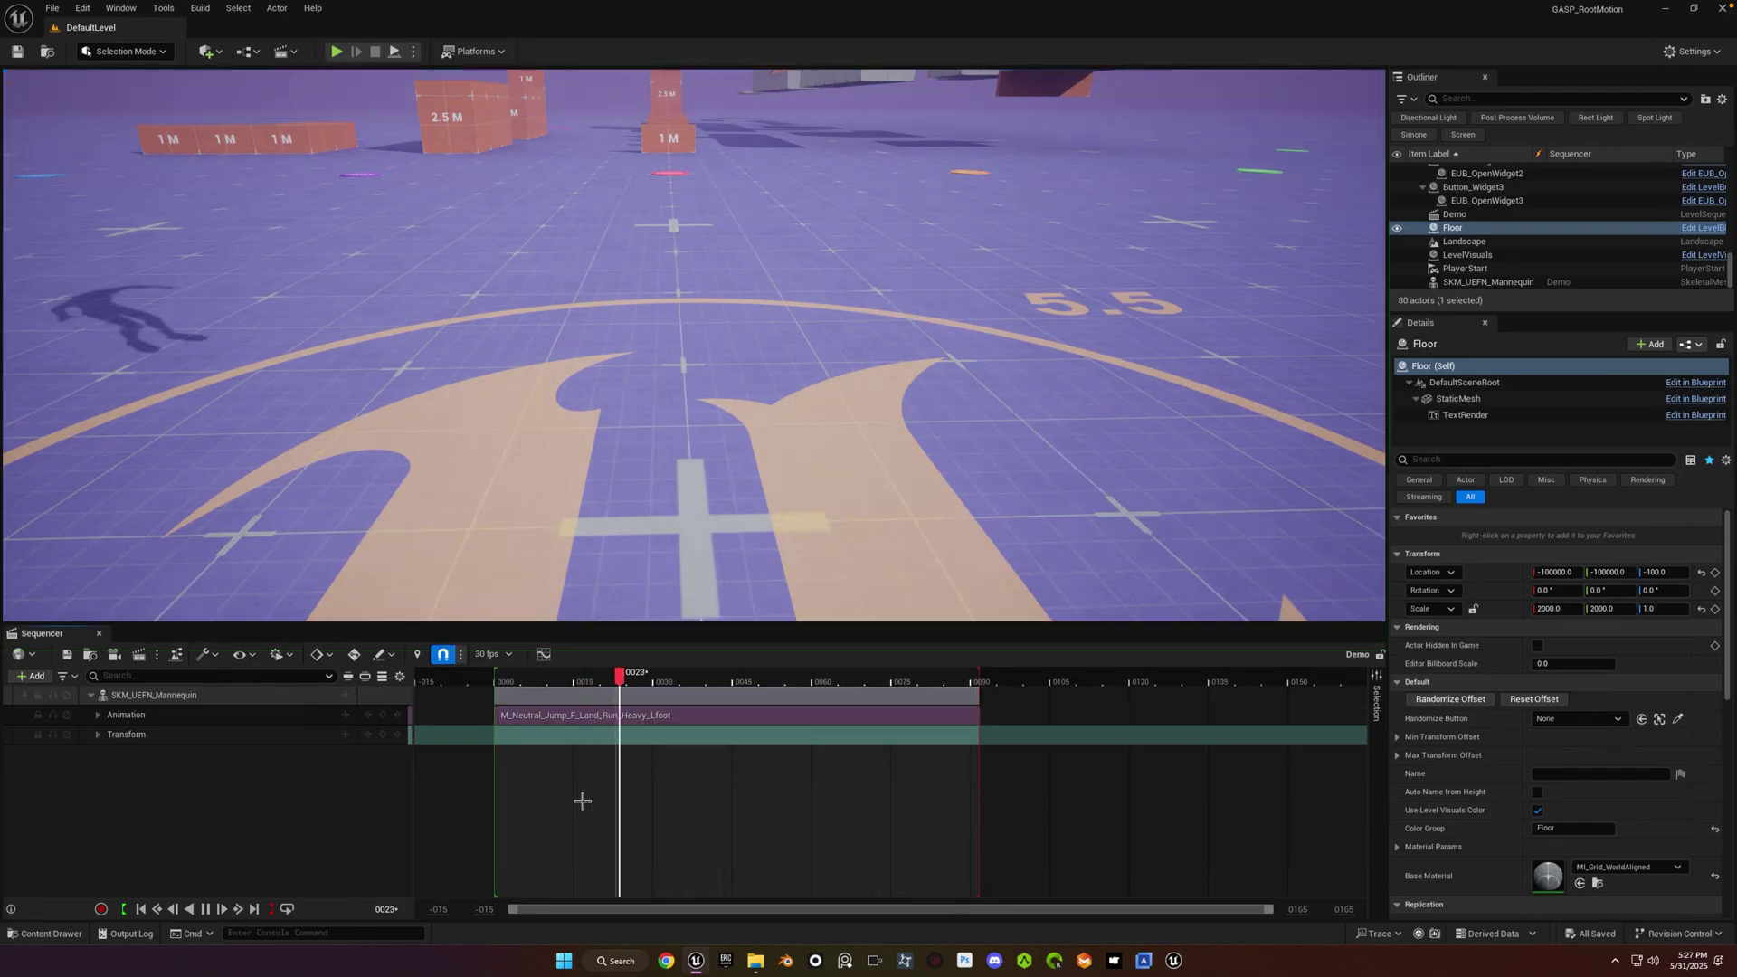
key(space)
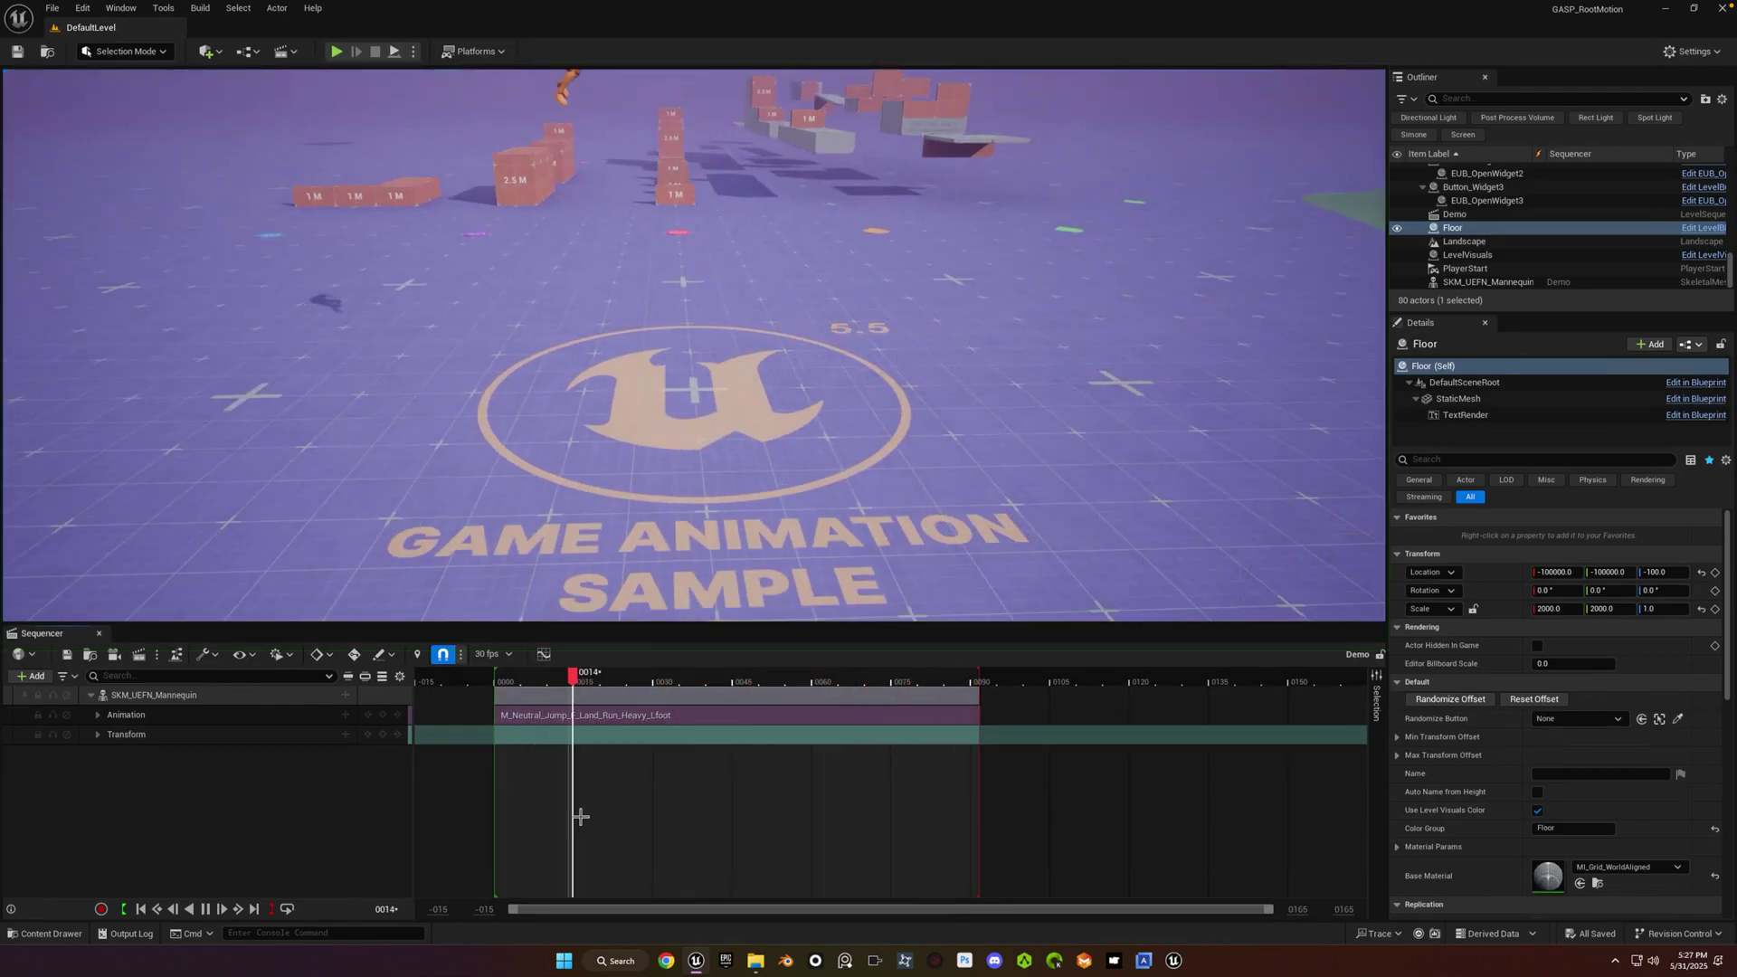
key(ctrl+space)
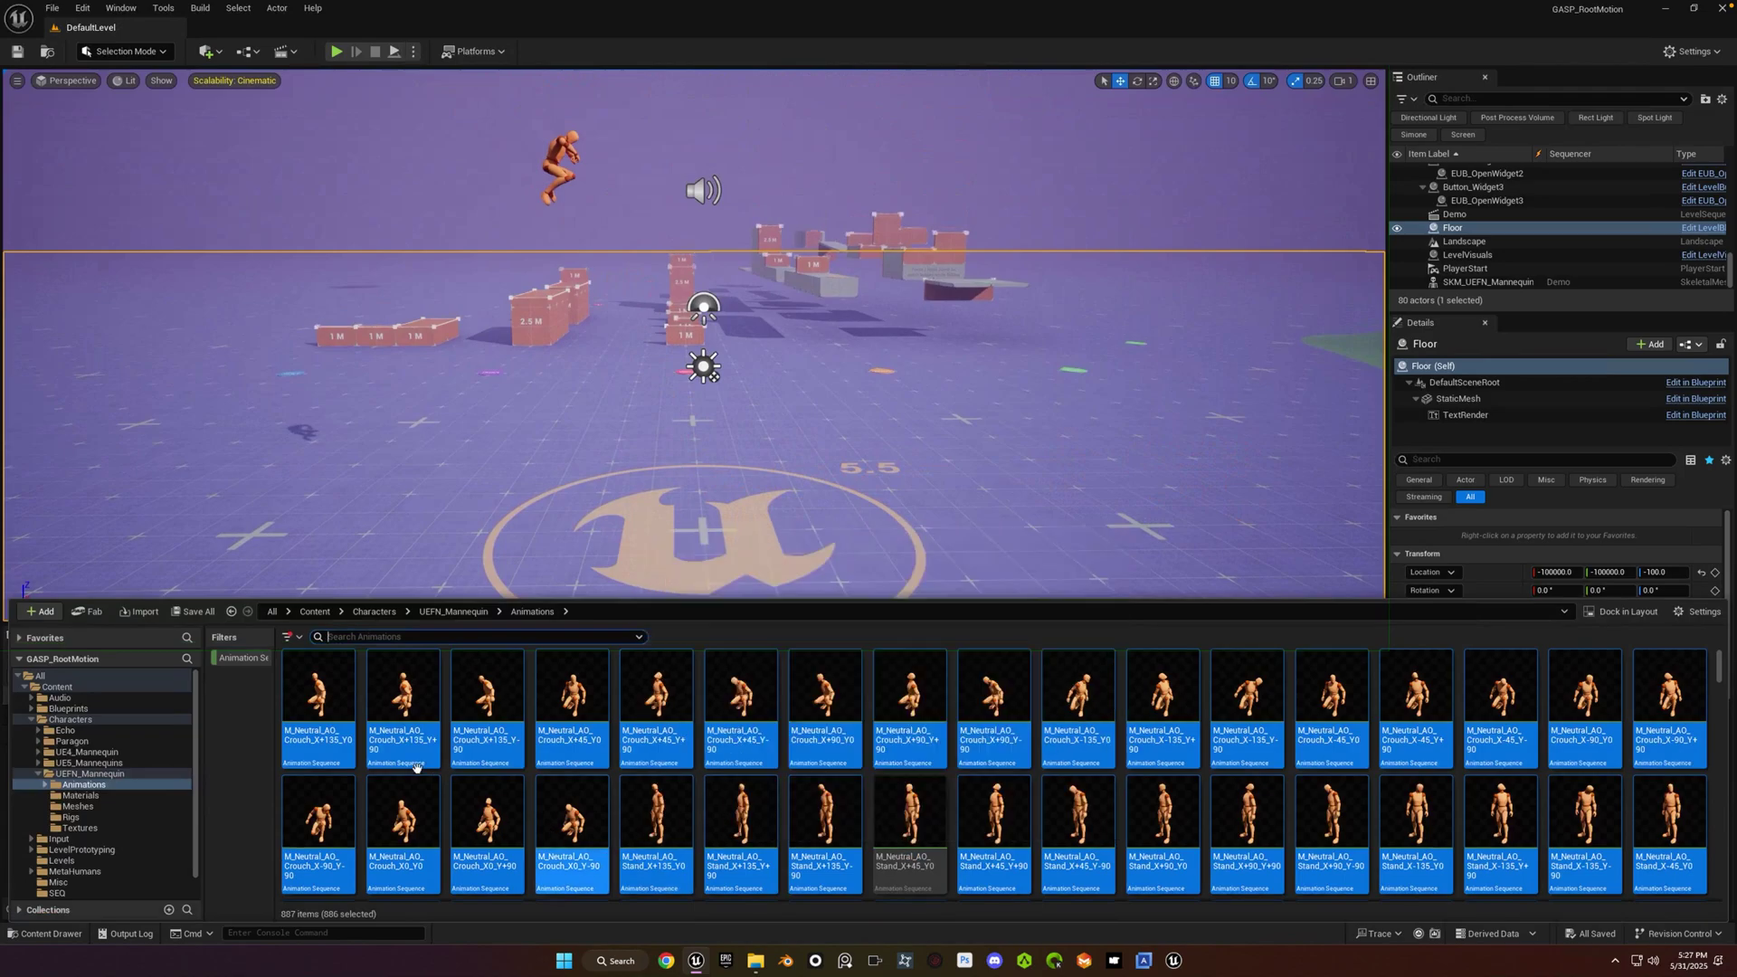
Start migrating the selected animations and accept the asset report
right_click(340, 702)
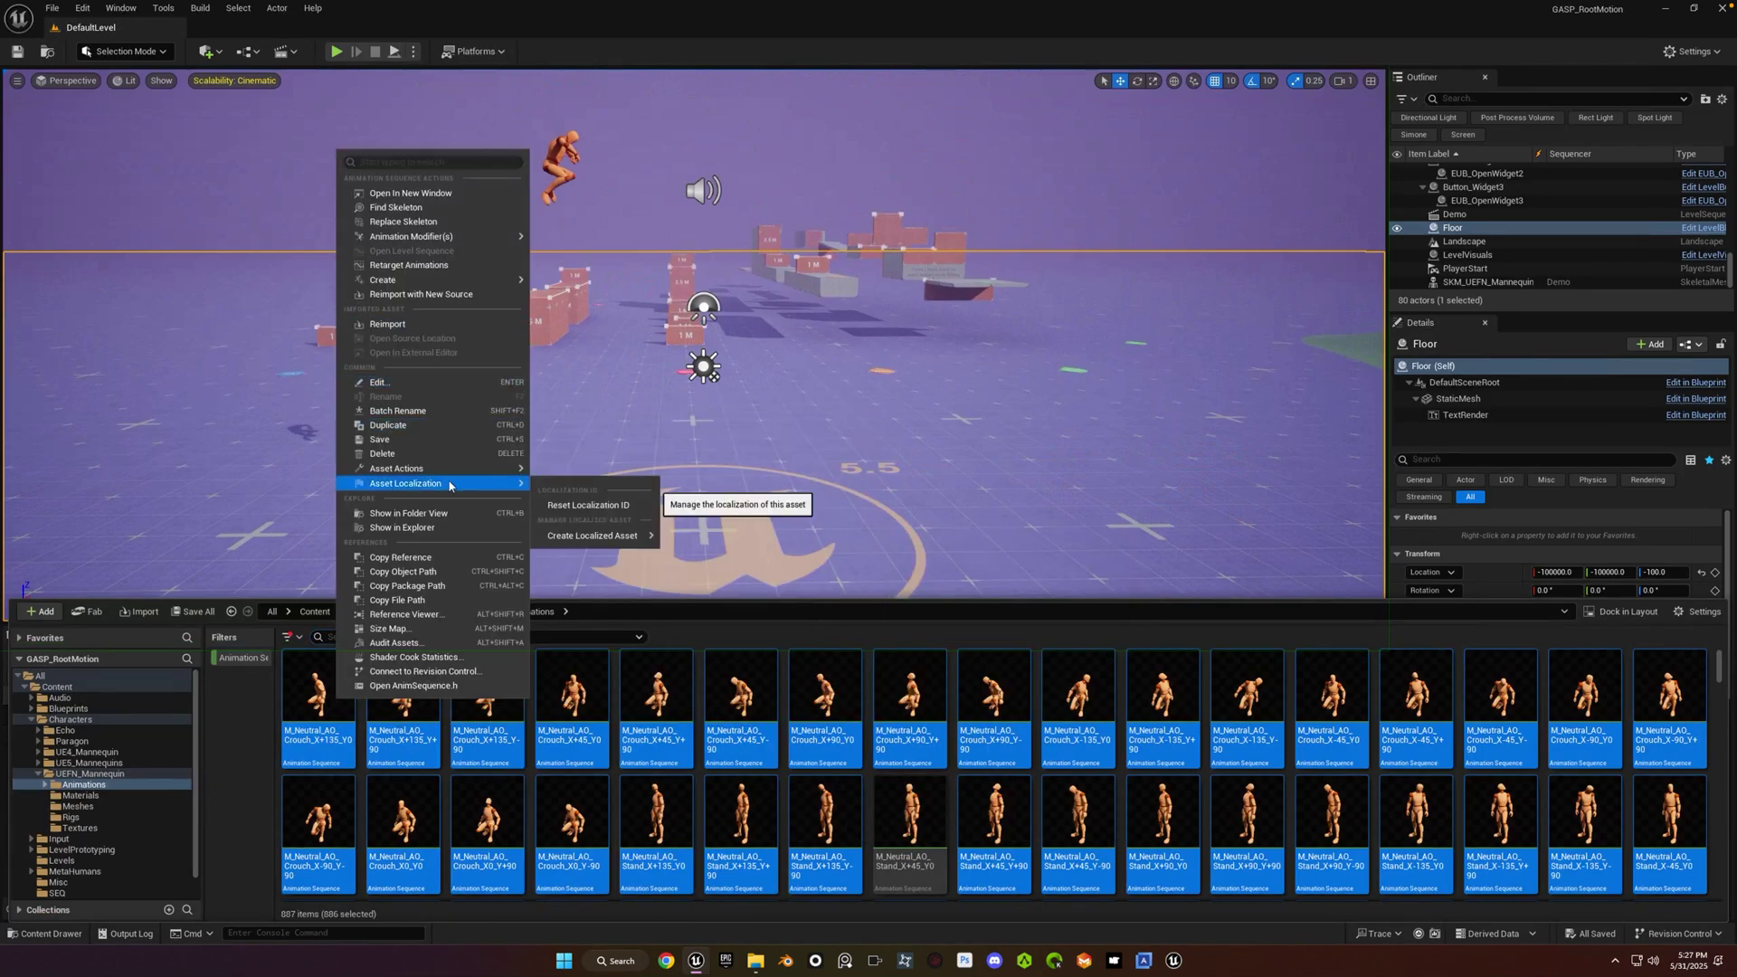
mouse_move(450, 476)
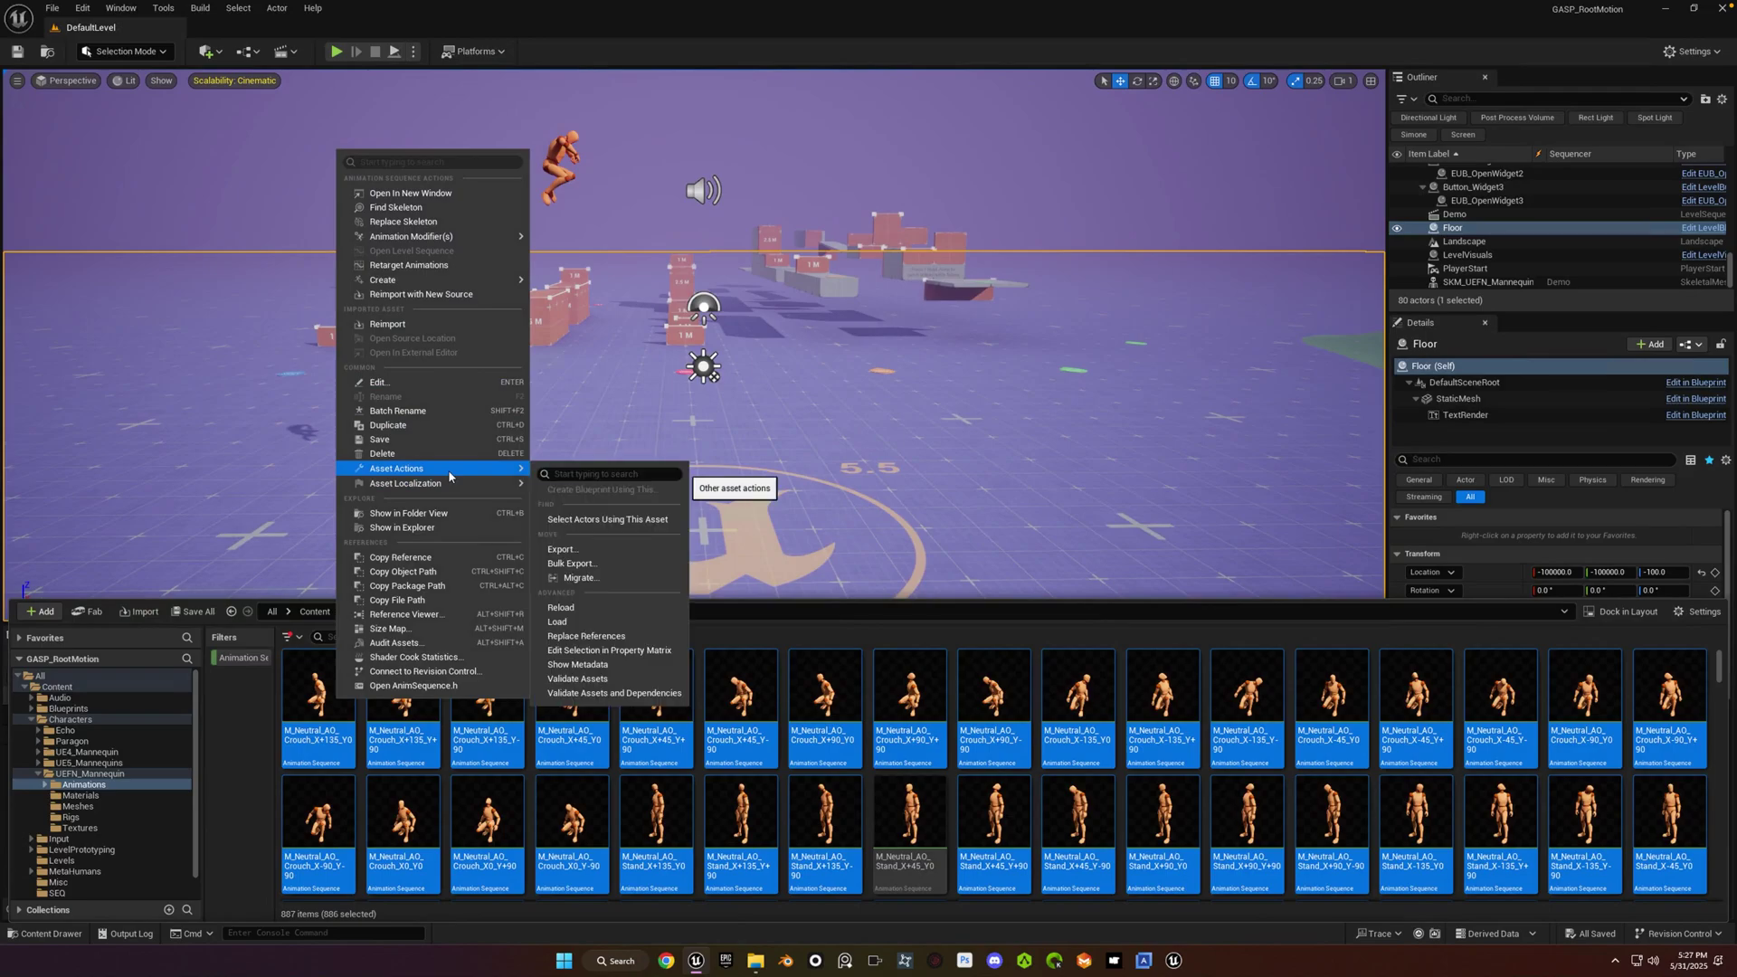
click(638, 579)
click(959, 625)
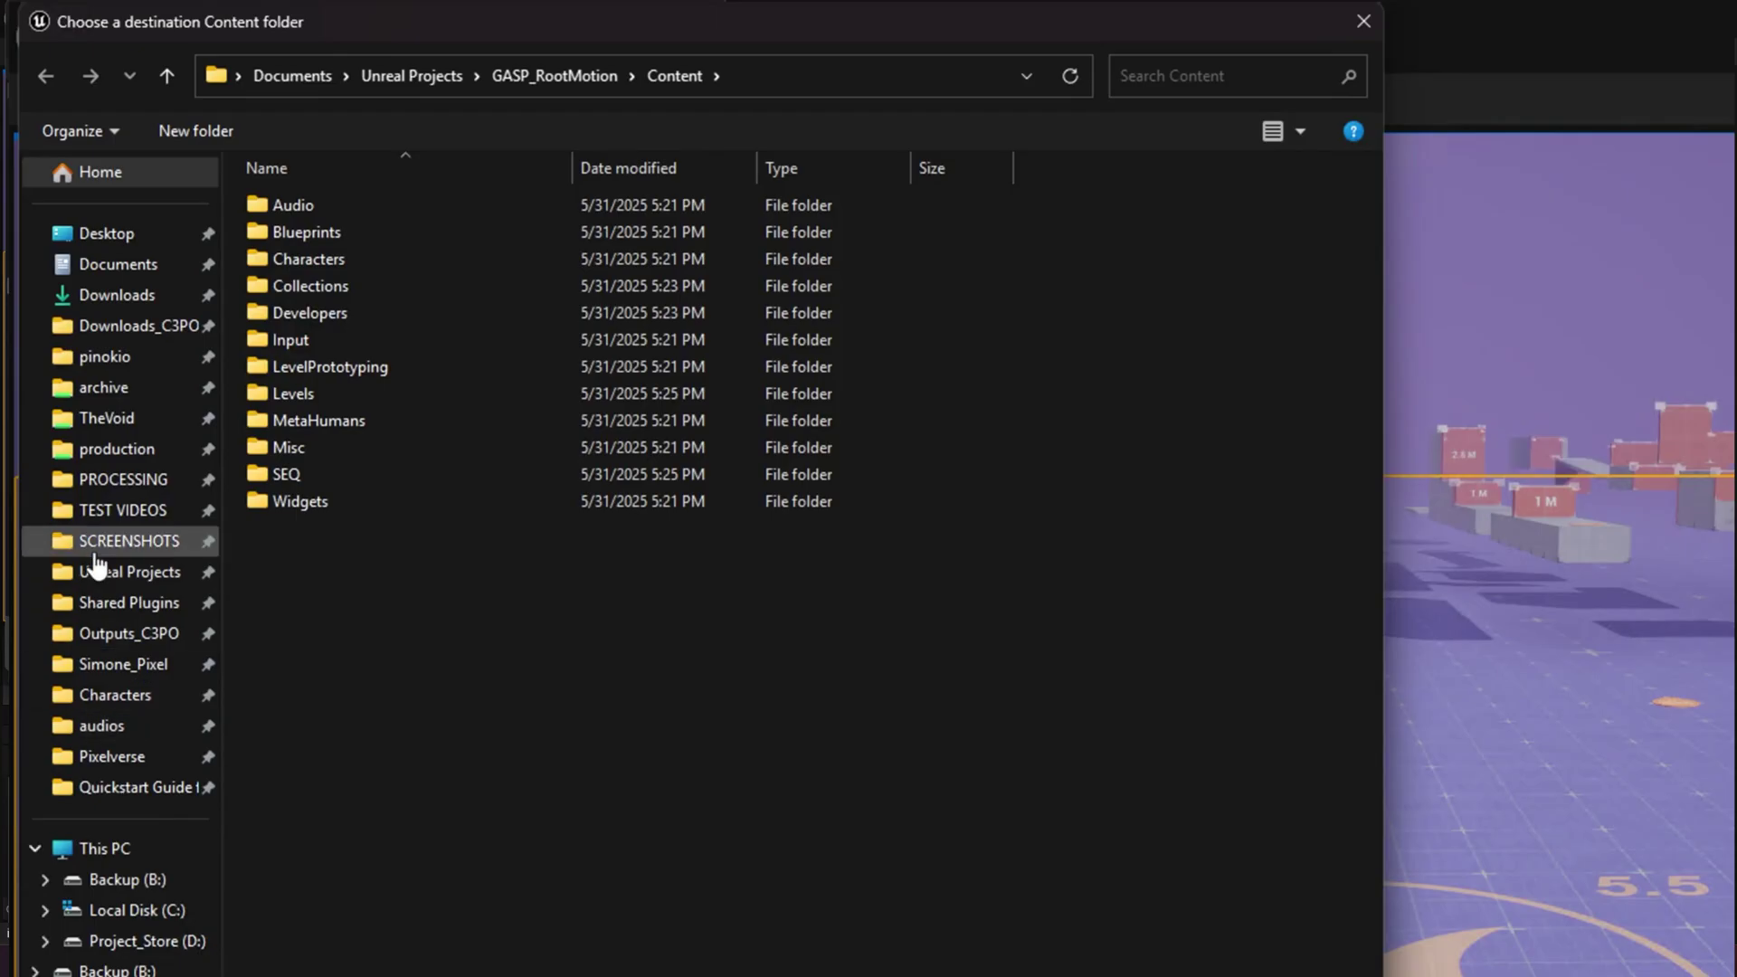
Choose Unreal Projects > Top10_MH_Tips > Content as the migration destination
click(136, 572)
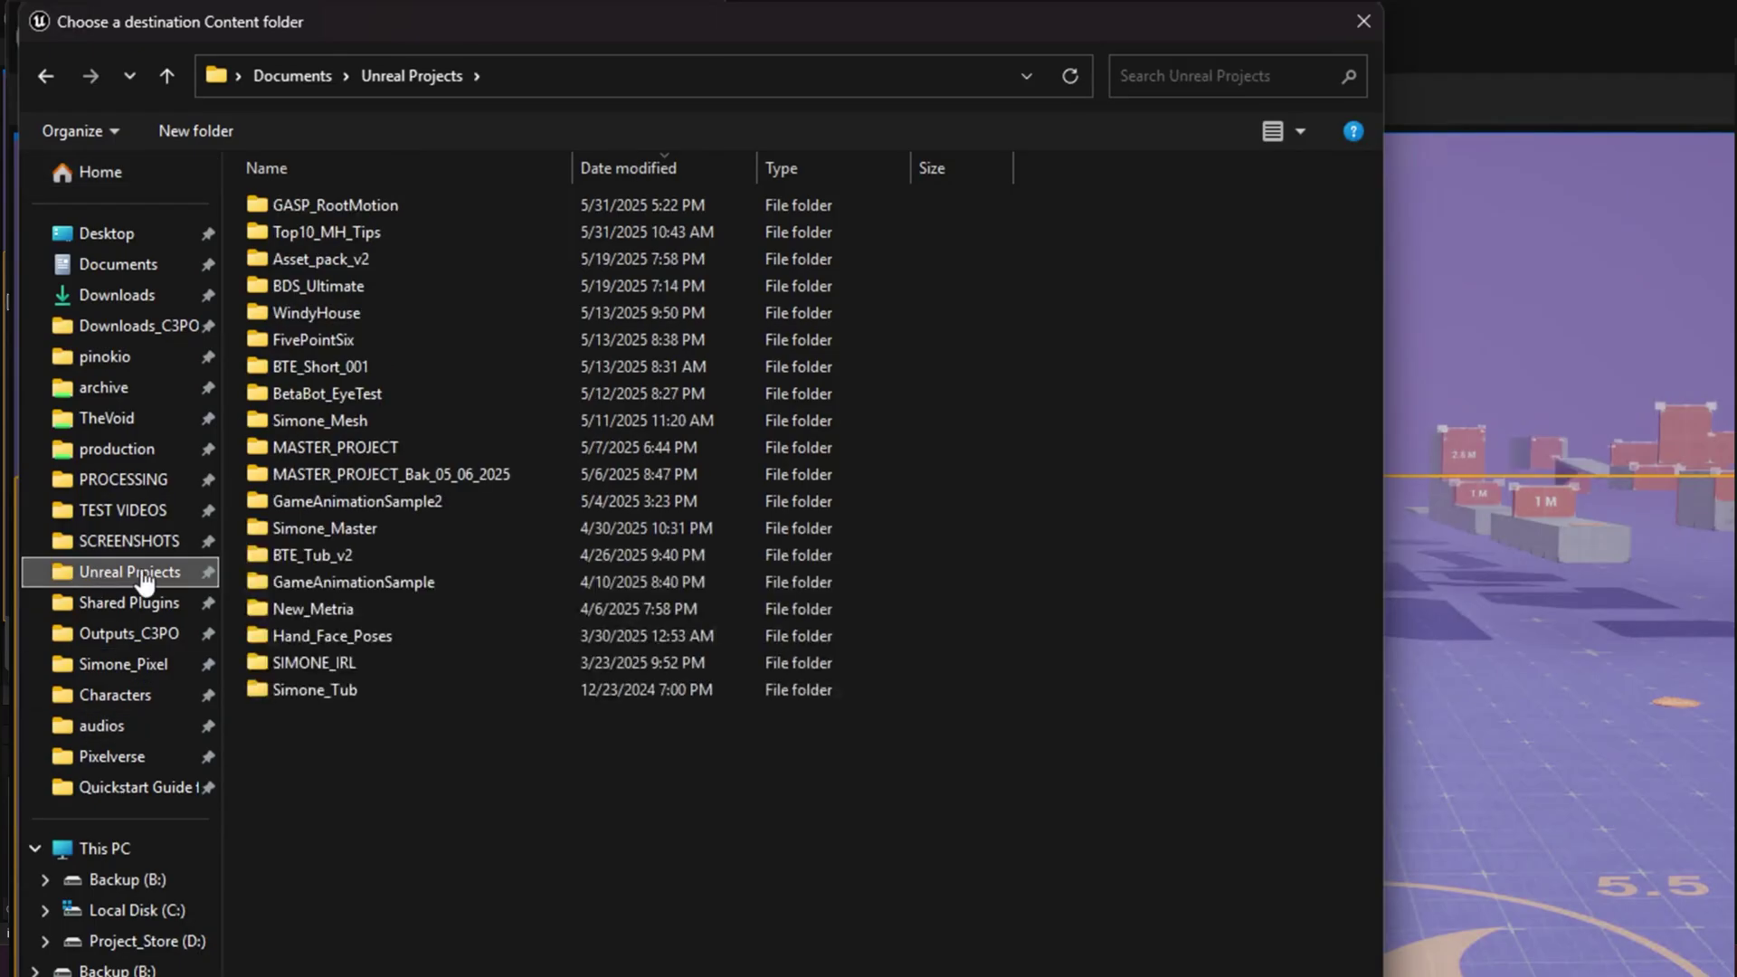
click(257, 230)
double_click(257, 233)
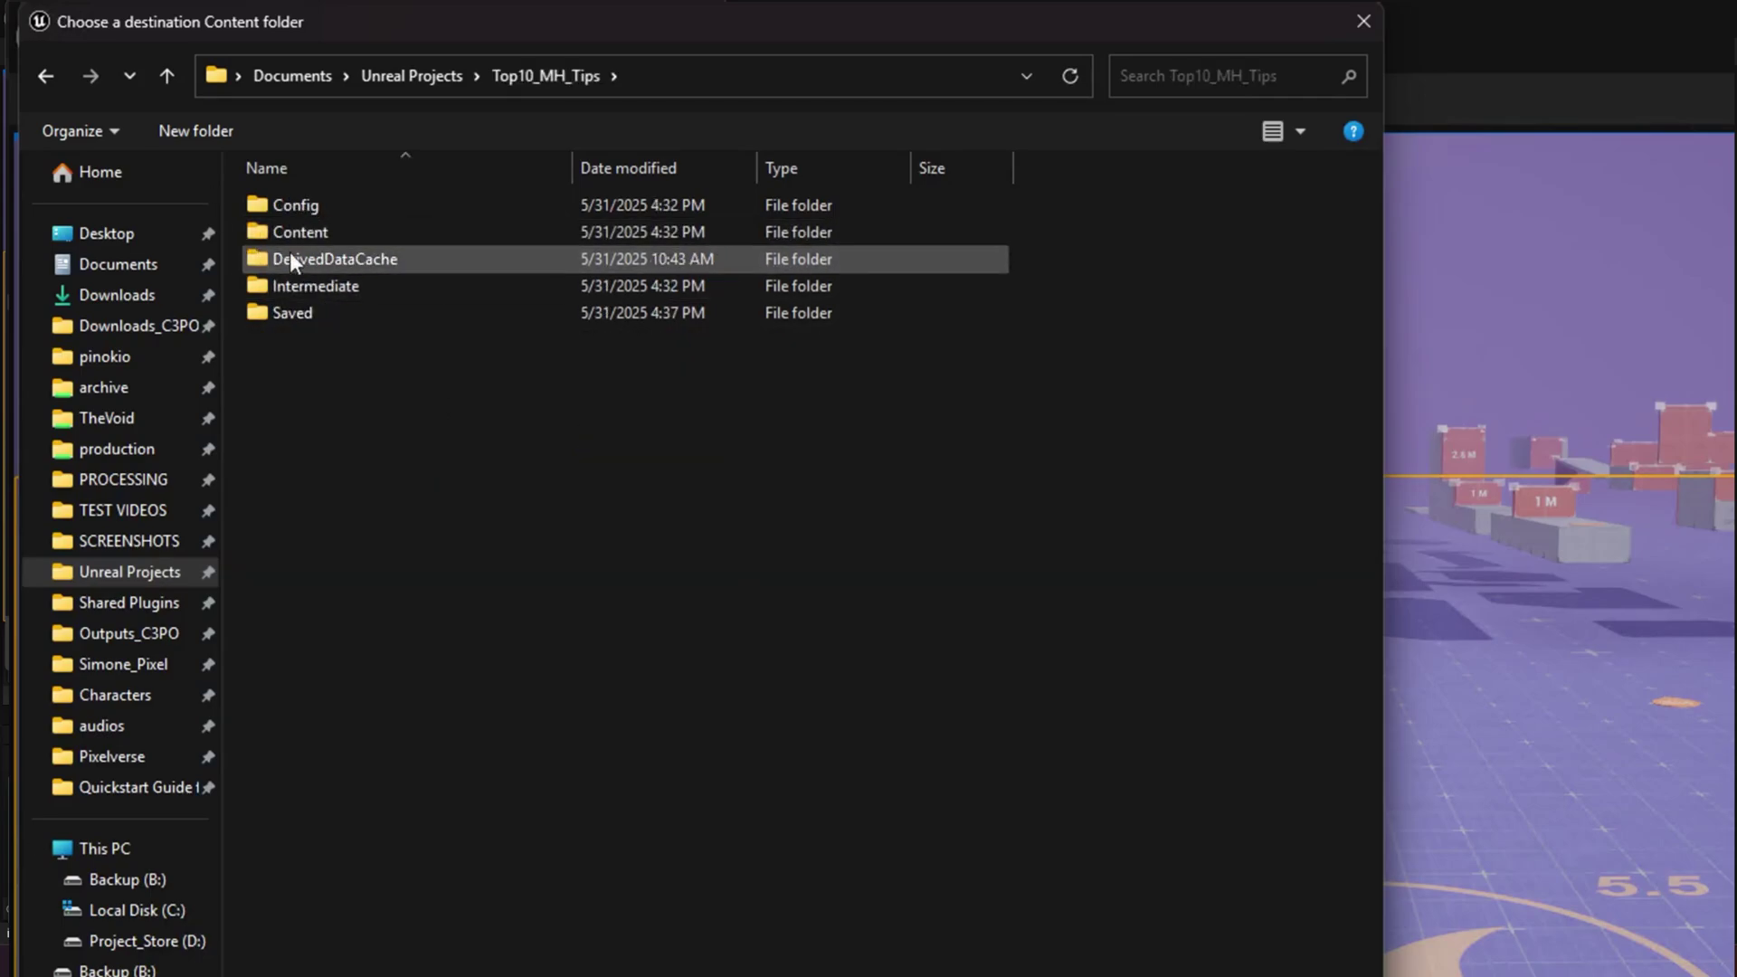
click(263, 231)
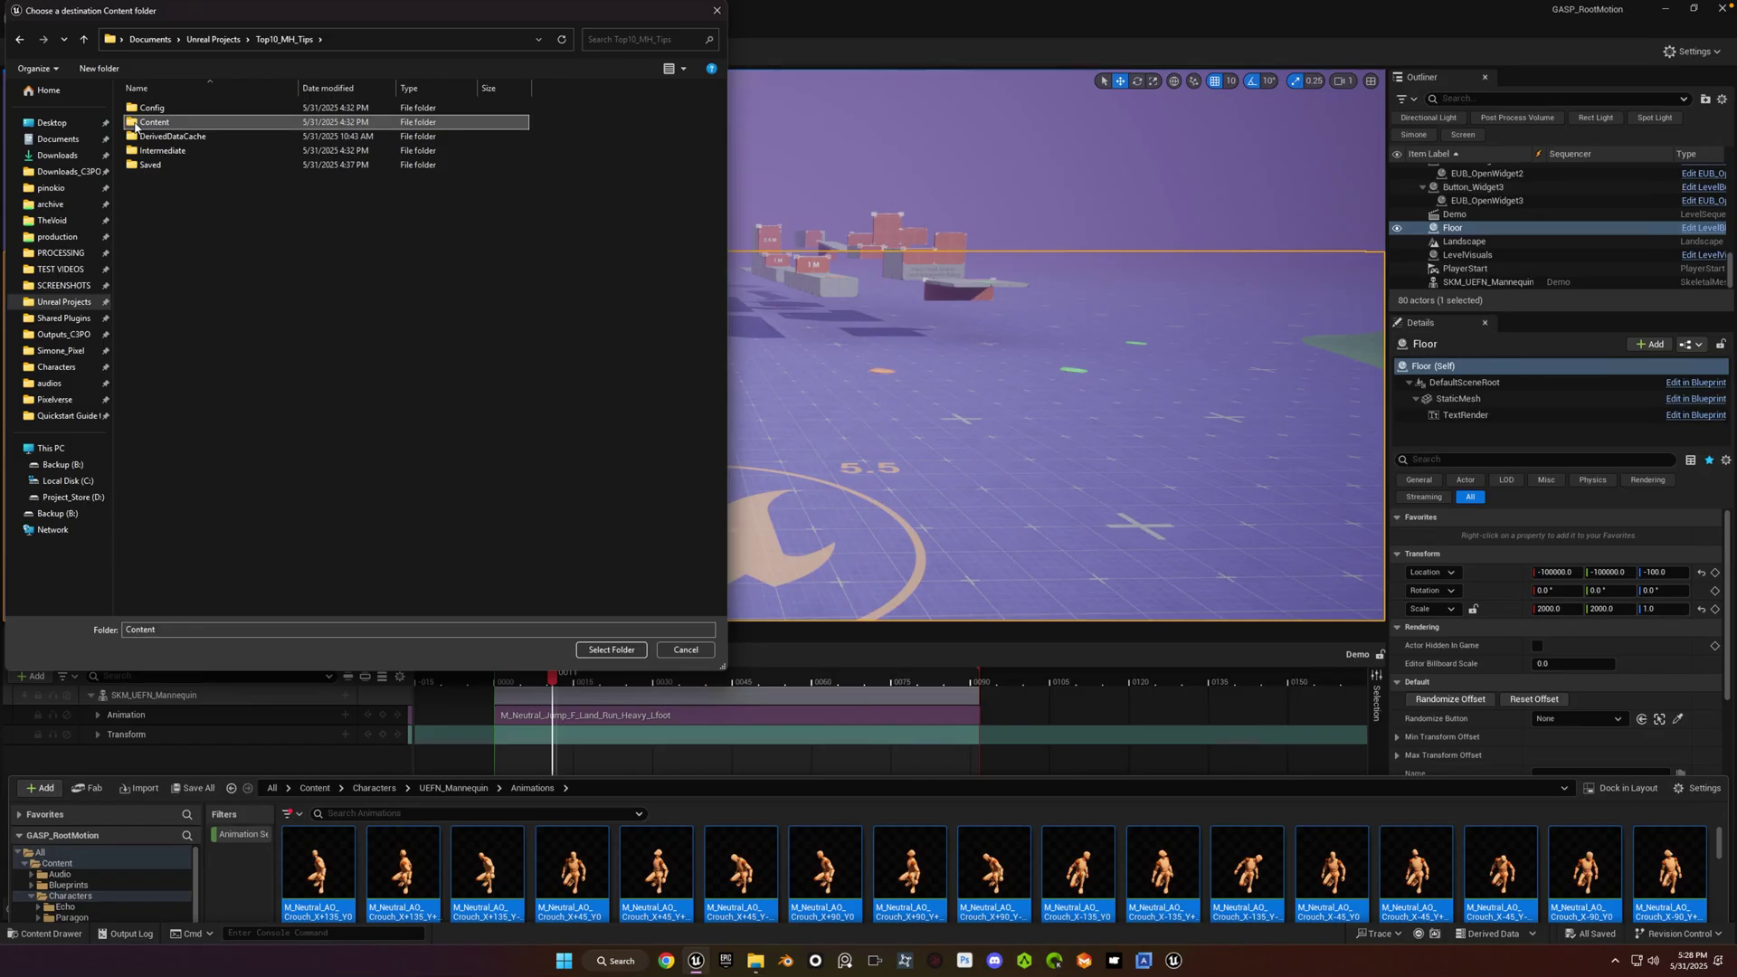
Confirm the Content folder and overwrite all existing assets in Top10_MH_Tips
click(612, 650)
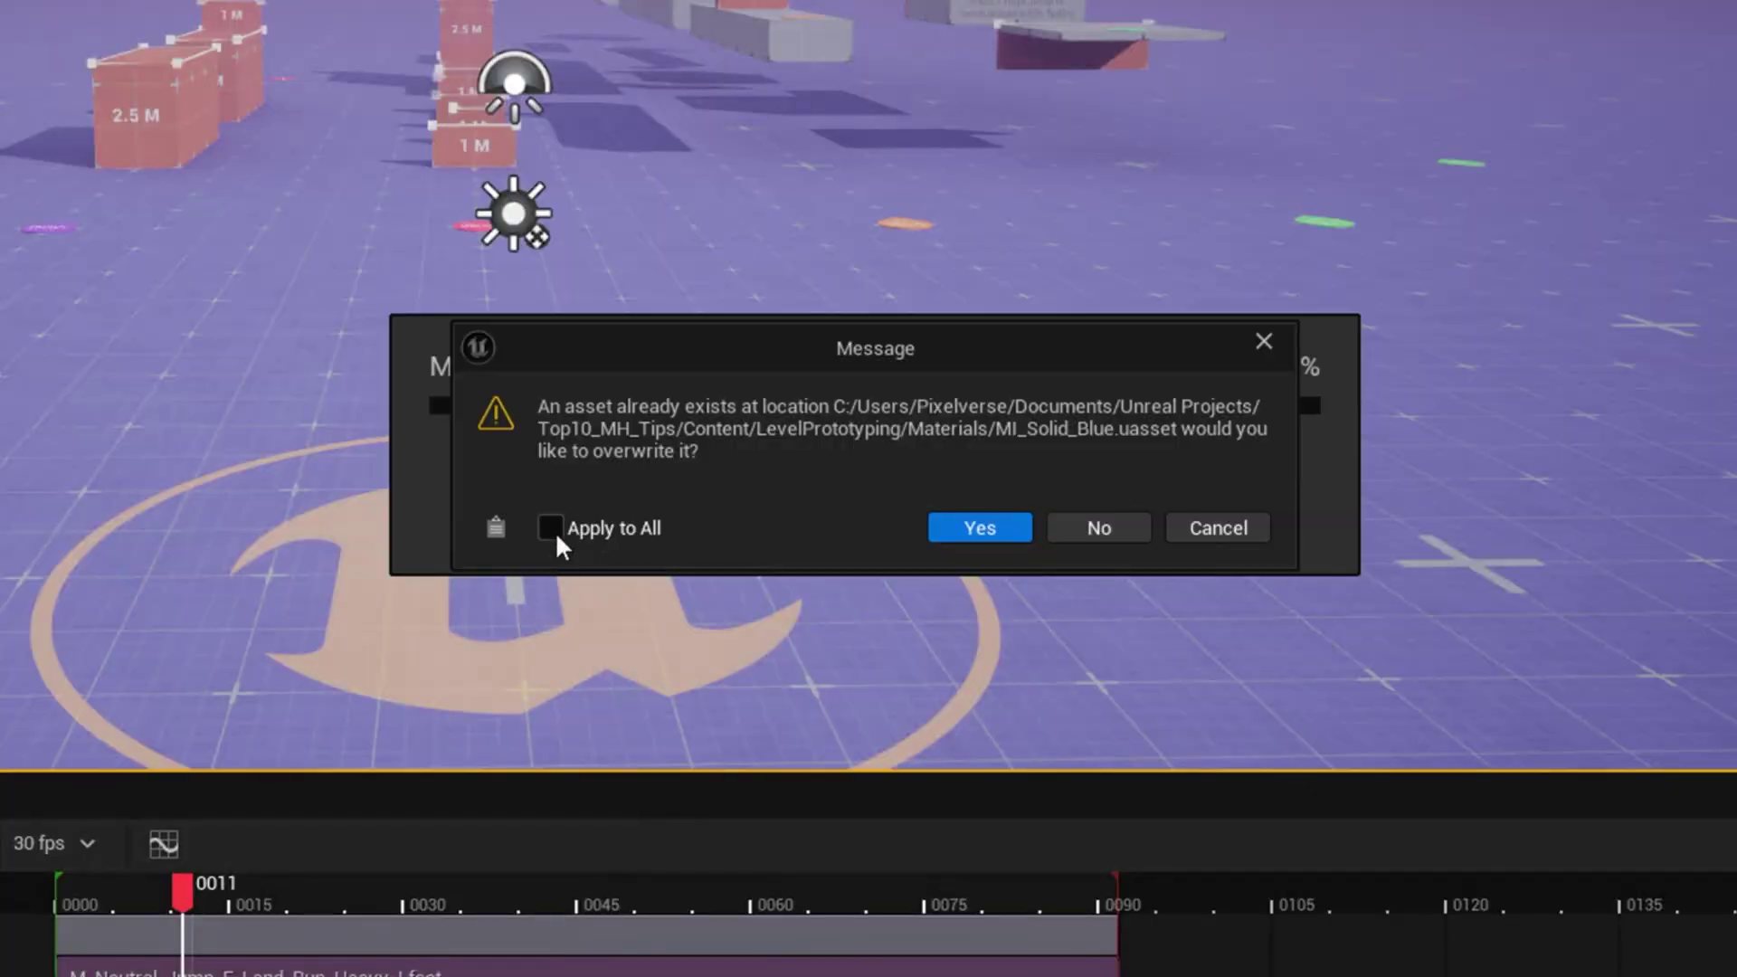
click(550, 527)
key(Return)
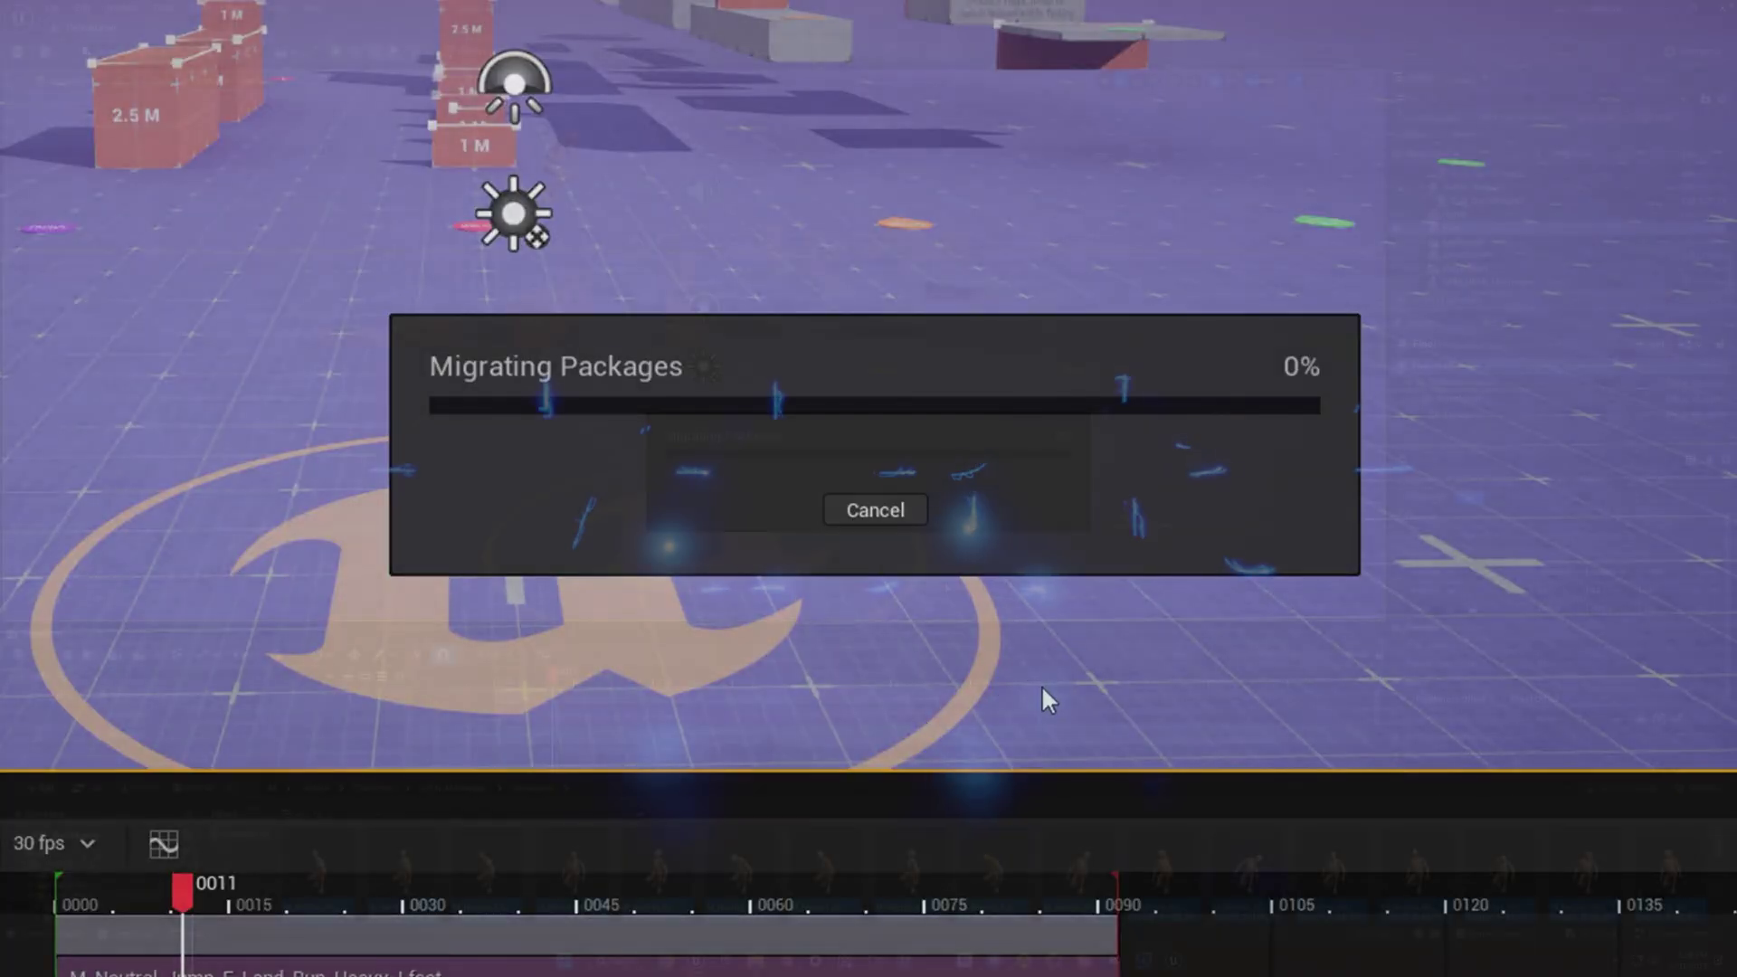